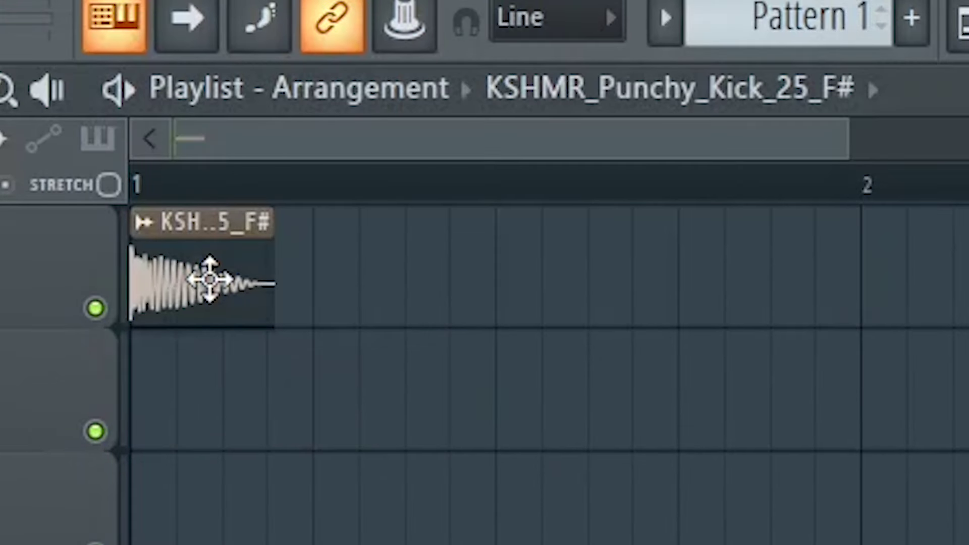
- Check the kick sample's channel settings and repeat the kick clip on every beat through bar 4 on Track 1
{"action": "double_click", "coordinate": [210, 280]}
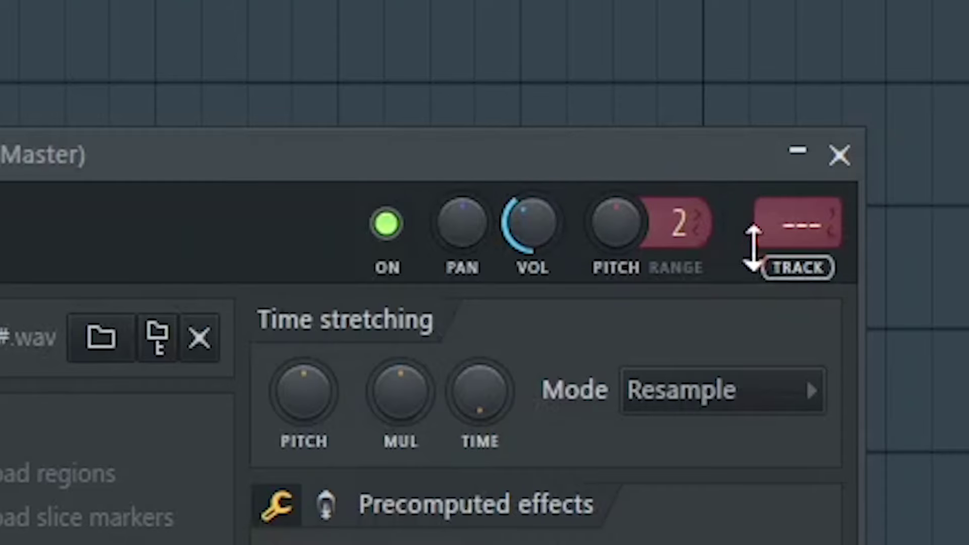
{"action": "left_click", "coordinate": [840, 155]}
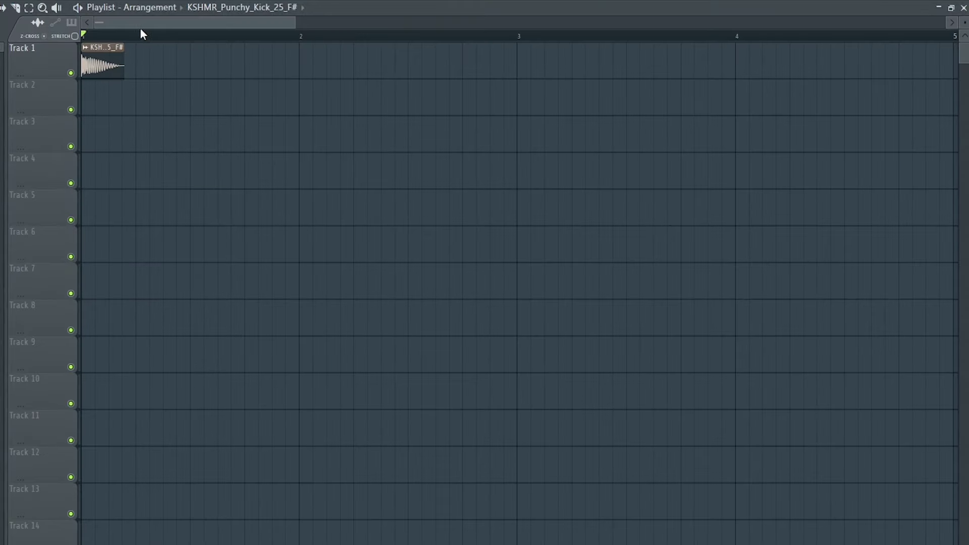
{"action": "key", "text": "ctrl+a"}
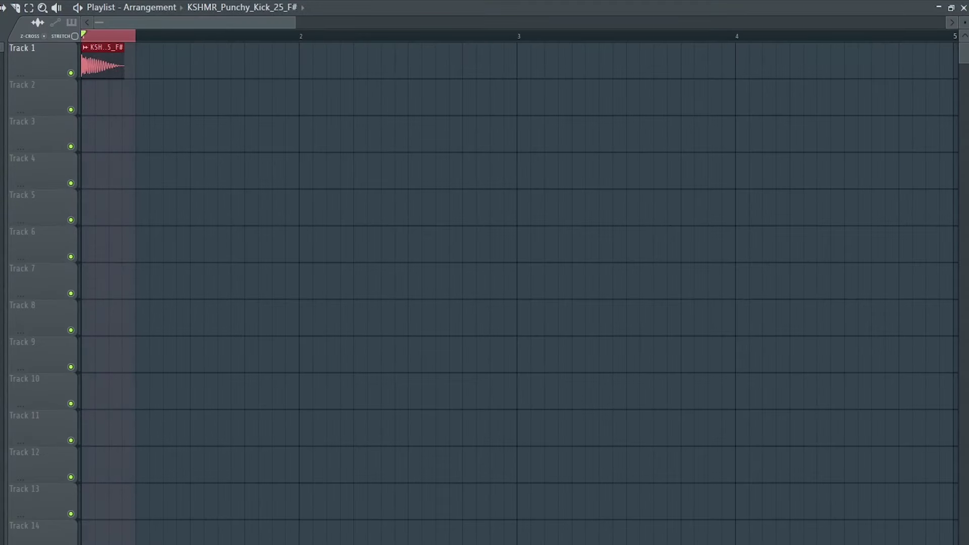
{"action": "key", "text": "ctrl+b"}
{"action": "key", "text": "ctrl+b"}
{"action": "key", "text": "ctrl+b"}
{"action": "key", "text": "ctrl+b"}
{"action": "key", "text": "ctrl+b"}
{"action": "key", "text": "ctrl+b"}
{"action": "key", "text": "ctrl+b"}
{"action": "key", "text": "ctrl+b"}
{"action": "key", "text": "ctrl+b"}
{"action": "key", "text": "ctrl+b"}
{"action": "key", "text": "ctrl+b"}
{"action": "key", "text": "ctrl+b"}
{"action": "key", "text": "ctrl+b"}
{"action": "key", "text": "ctrl+b"}
{"action": "key", "text": "ctrl+b"}
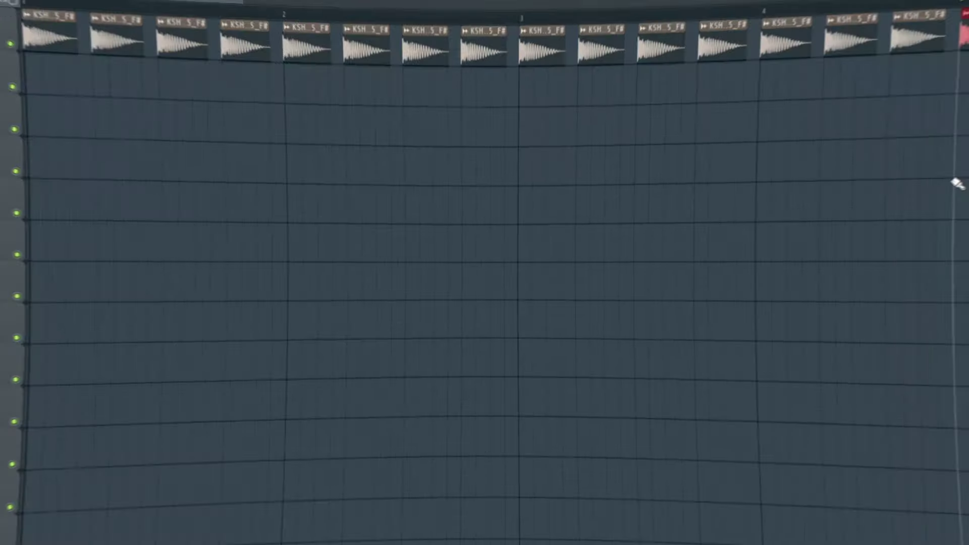
- Place the KSHMR_Clap_Classic_04 clip on Track 2 at the second beat and repeat it on every second beat through bar 4
{"action": "left_click_drag", "start_coordinate": [444, 295], "coordinate": [141, 108]}
{"action": "left_click_drag", "start_coordinate": [353, 373], "coordinate": [363, 364]}
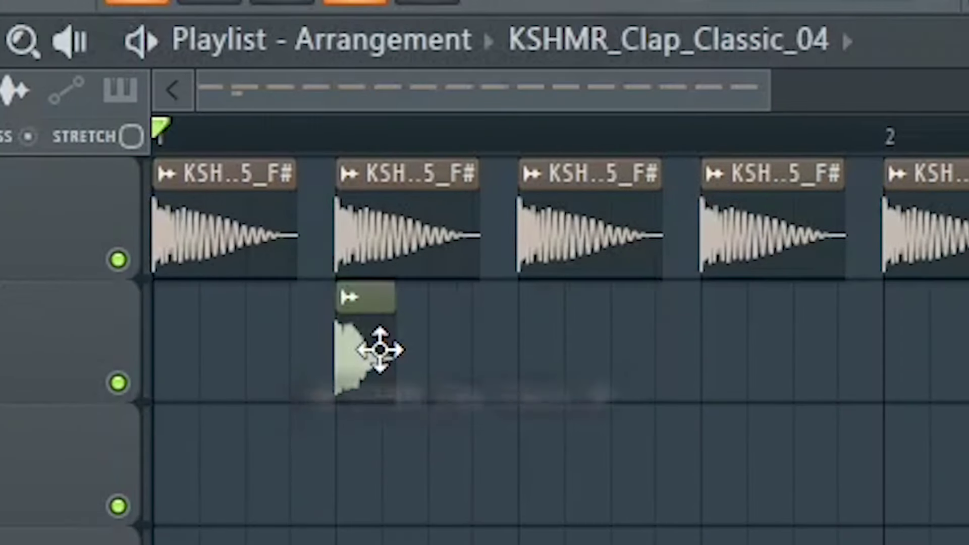
{"action": "double_click", "coordinate": [381, 356]}
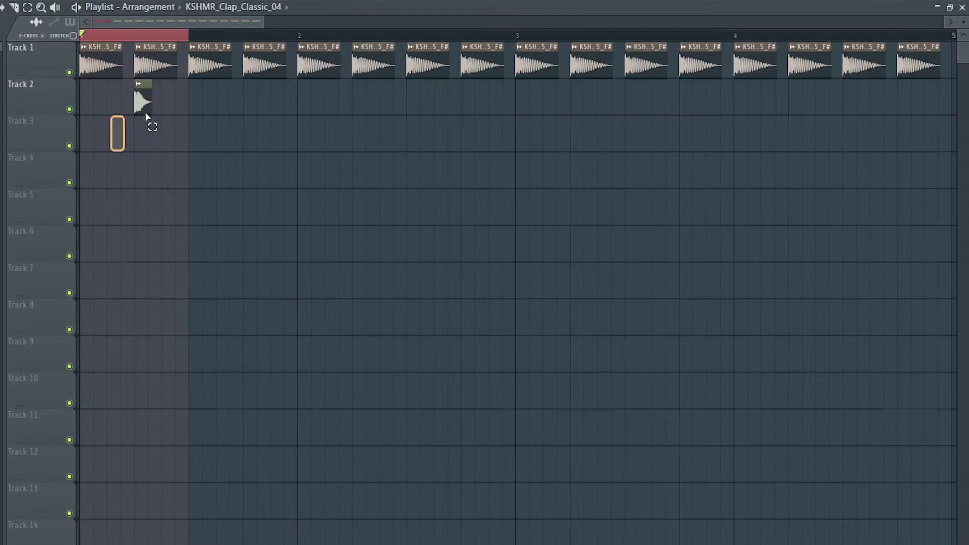
{"action": "left_click_drag", "start_coordinate": [143, 101], "coordinate": [906, 101]}
- Add the KSHMR_Open_Hat_08_Short sample as a channel and place hits on steps 3, 7, 11 and 15
{"action": "left_click_drag", "start_coordinate": [498, 285], "coordinate": [772, 0]}
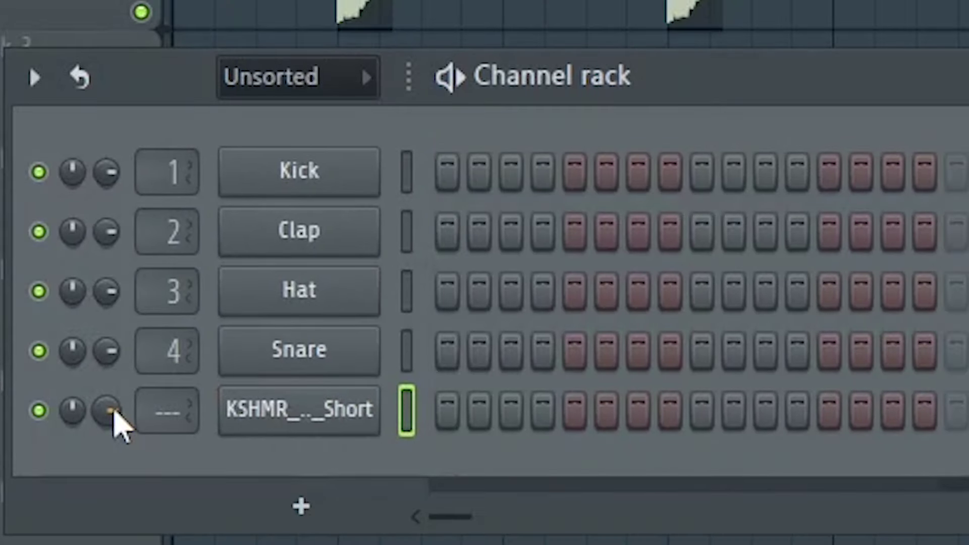
{"action": "left_click", "coordinate": [511, 410]}
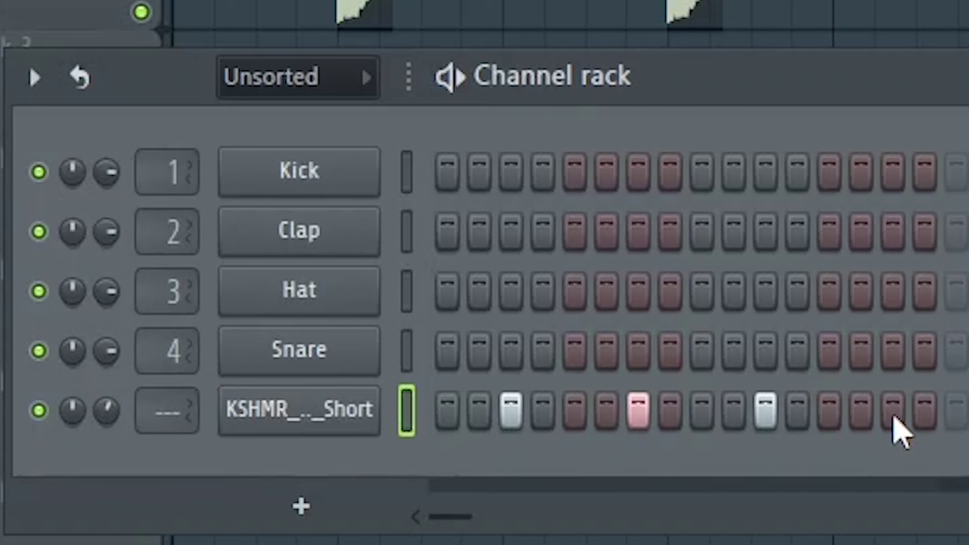
{"action": "left_click", "coordinate": [893, 409]}
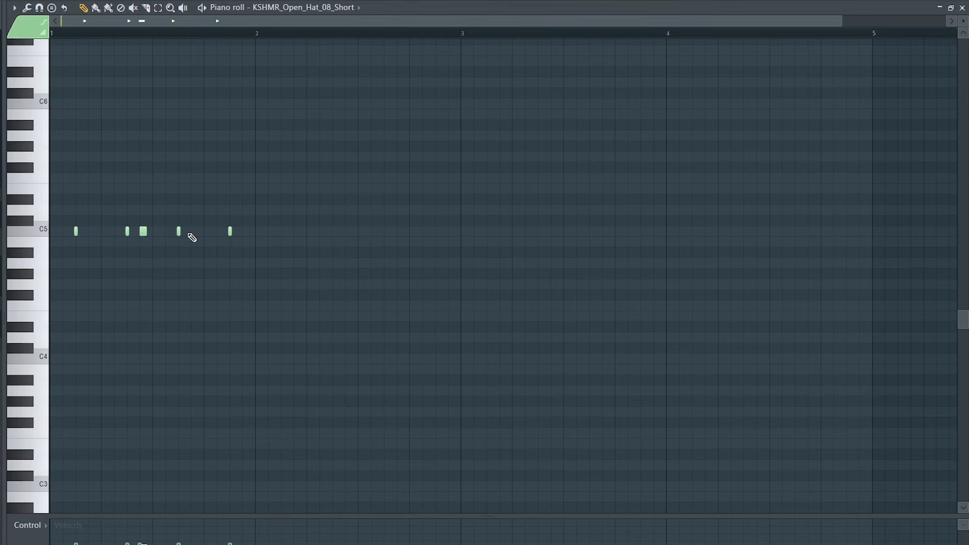
- Add an extra C5 open hat note just before the third offbeat hit in bar 1 and play the pattern back
{"action": "key", "text": "space"}
{"action": "left_click", "coordinate": [194, 231]}
{"action": "key", "text": "space"}
{"action": "key", "text": "space"}
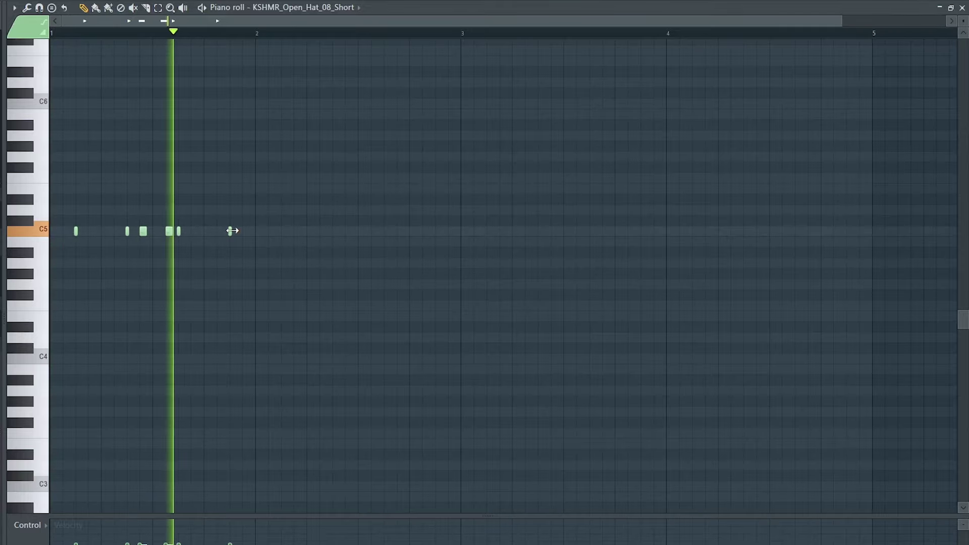
{"action": "key", "text": "space"}
{"action": "left_click", "coordinate": [230, 231]}
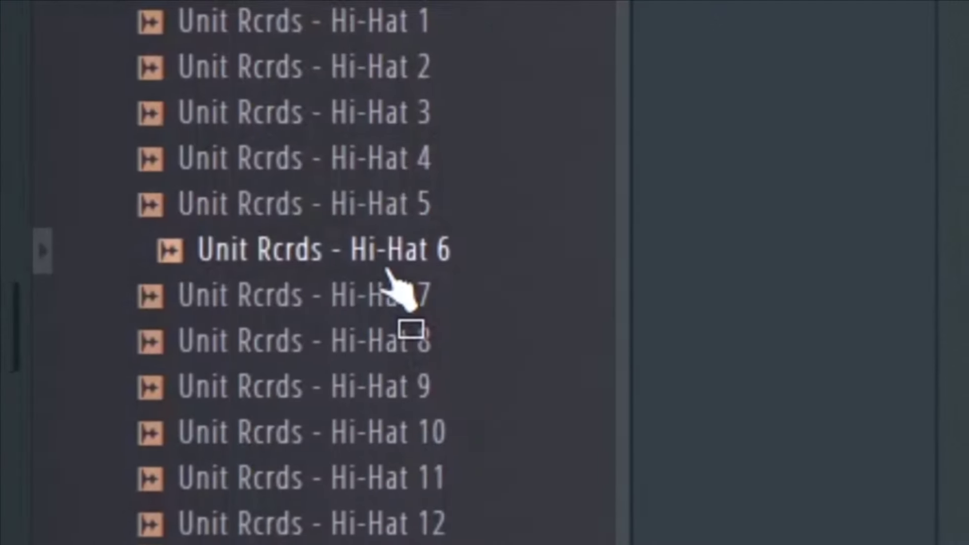
- Add Unit Rcrds - Hi-Hat 6 as a channel and place hits on steps 2, 4, 7, 9, 12 and 15
{"action": "left_click_drag", "start_coordinate": [365, 255], "coordinate": [131, 432]}
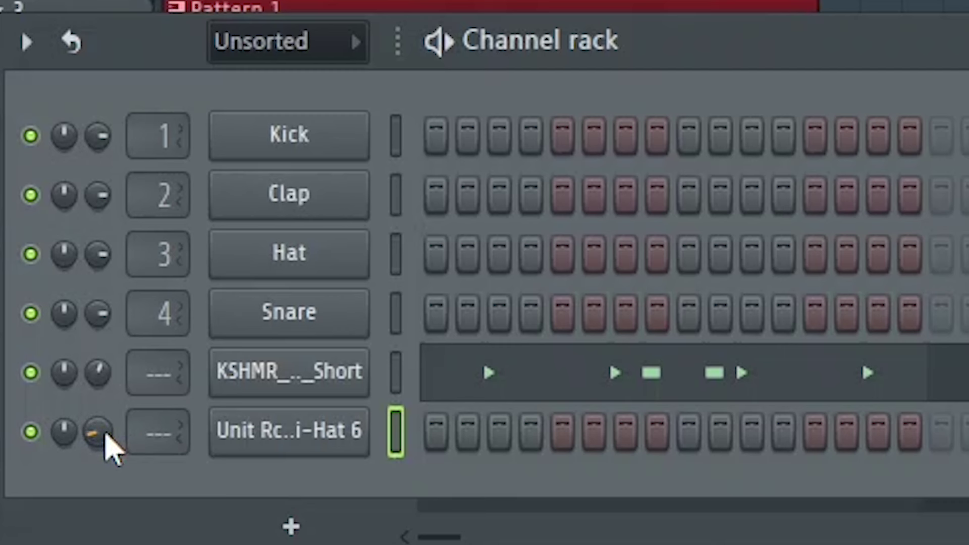
{"action": "left_click", "coordinate": [468, 431]}
{"action": "left_click", "coordinate": [530, 432]}
{"action": "left_click", "coordinate": [626, 432]}
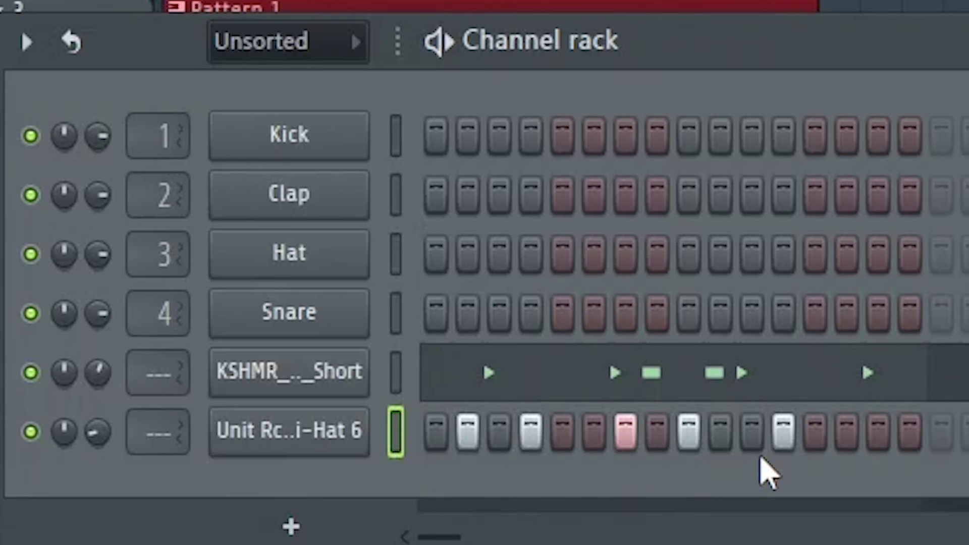
{"action": "left_click", "coordinate": [877, 436]}
{"action": "key", "text": "space"}
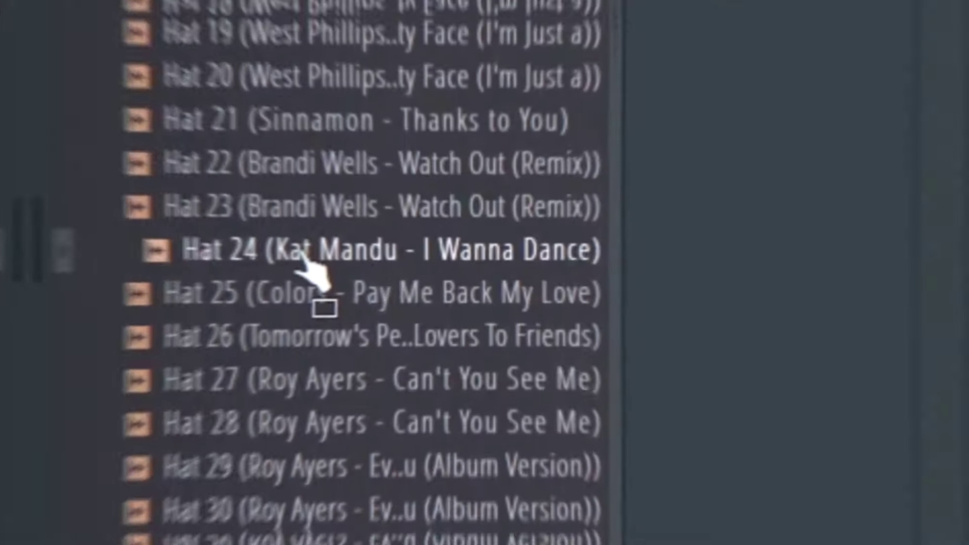
- Add the Hat 24 sample with a hit on step 13, and the Hat 07 sample in a new pattern with every step filled
{"action": "left_click_drag", "start_coordinate": [313, 277], "coordinate": [324, 454]}
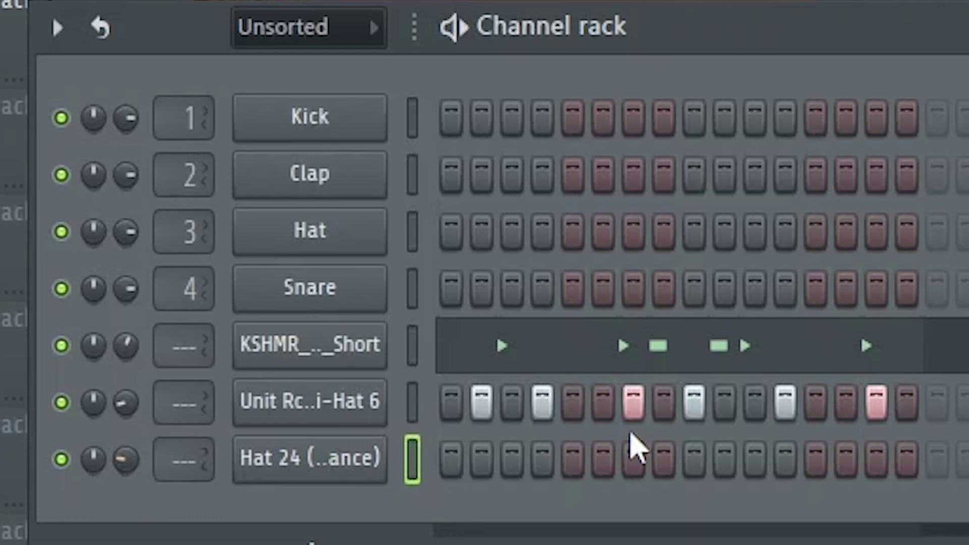
{"action": "key", "text": "space"}
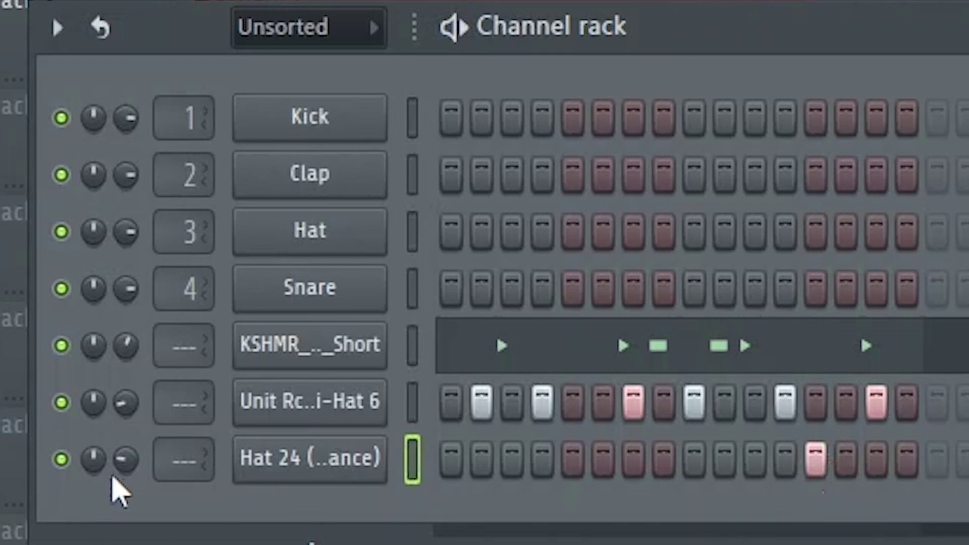
{"action": "scroll", "coordinate": [136, 463], "scroll_direction": "up", "scroll_amount": 2}
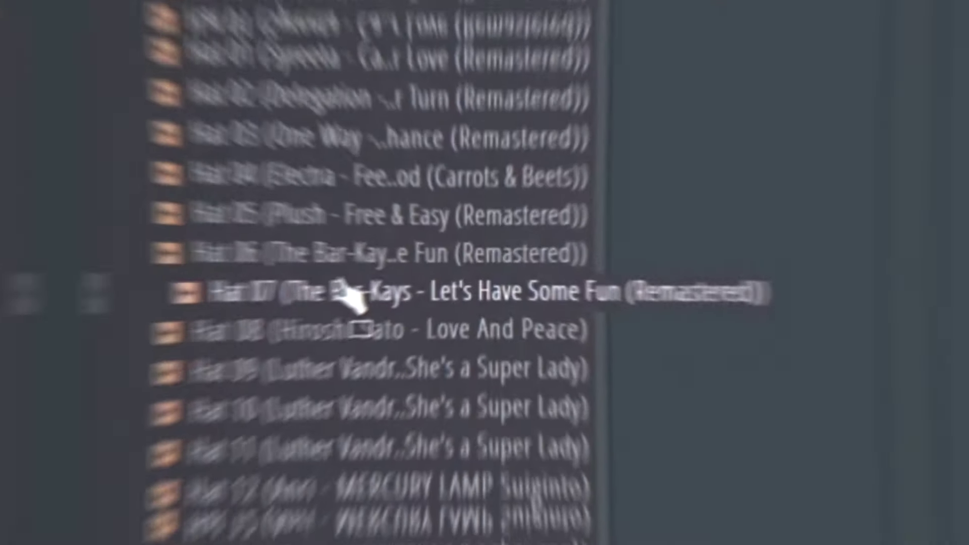
{"action": "mouse_move", "coordinate": [346, 292]}
{"action": "left_mouse_down"}
{"action": "mouse_move", "coordinate": [318, 296]}
{"action": "mouse_move", "coordinate": [729, 524]}
{"action": "mouse_move", "coordinate": [476, 486]}
{"action": "mouse_move", "coordinate": [541, 519]}
{"action": "mouse_move", "coordinate": [888, 528]}
{"action": "left_mouse_up"}
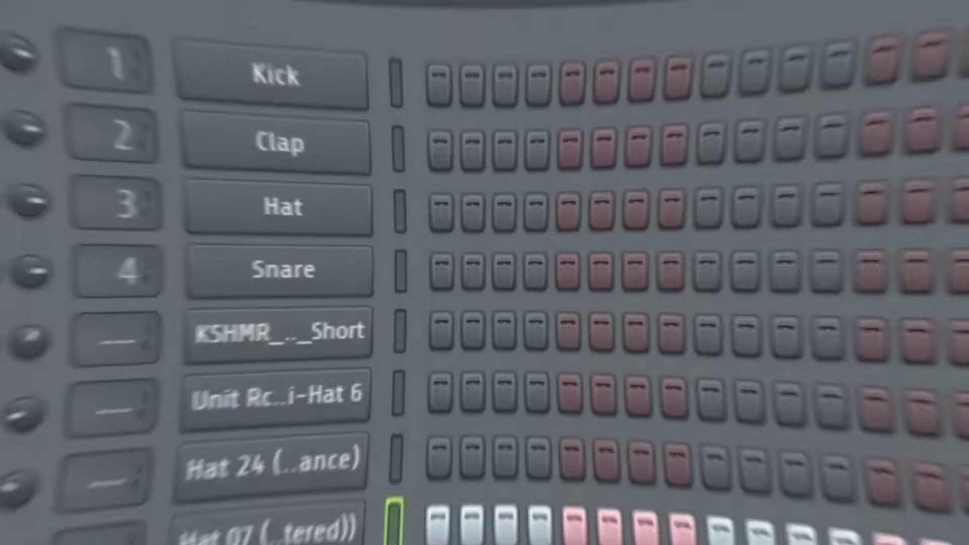
- Set up a KSHMR_Psy_Bass_48_F# channel with its volume envelope enabled and its root note at F#5
{"action": "left_click_drag", "start_coordinate": [440, 273], "coordinate": [525, 252]}
{"action": "left_click", "coordinate": [535, 275]}
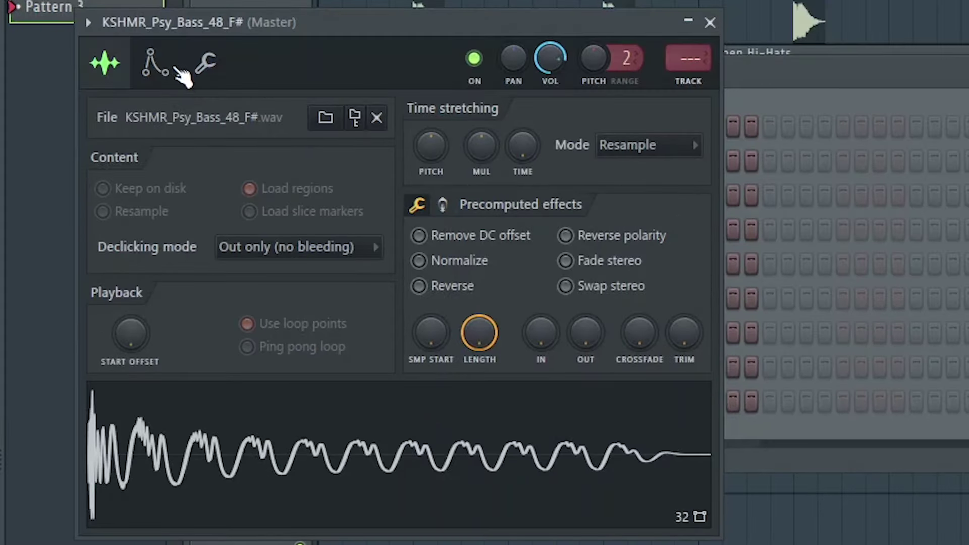
{"action": "left_click", "coordinate": [174, 68]}
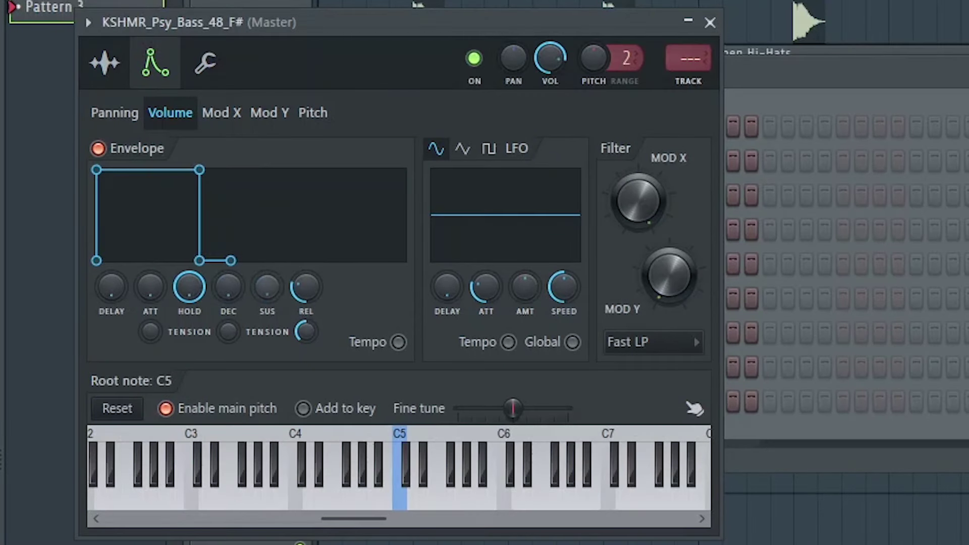
{"action": "left_click", "coordinate": [446, 477]}
- Fill bar 1 and the first beat of bar 2 with consecutive sixteenth-note F#5 bass notes
{"action": "left_click", "coordinate": [56, 263]}
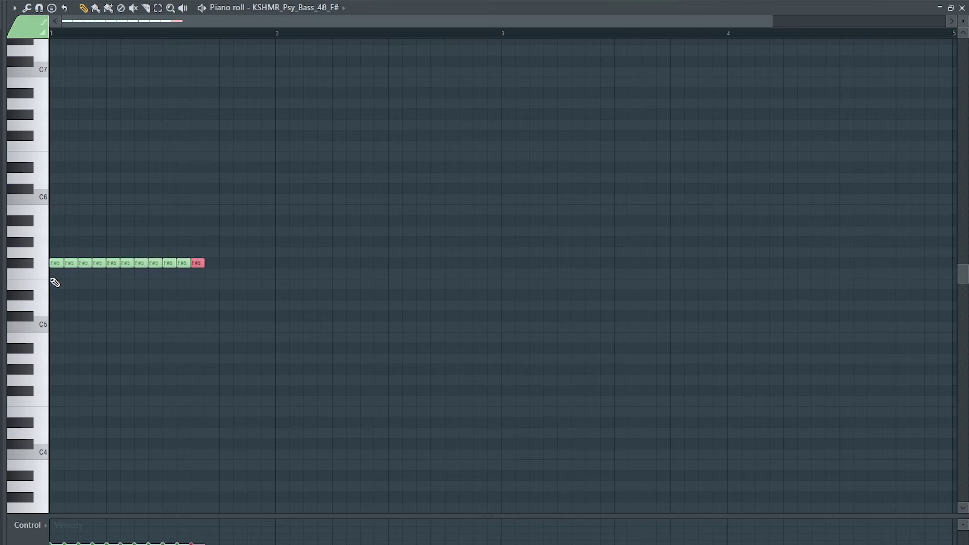
{"action": "key", "text": "ctrl+b"}
{"action": "key", "text": "ctrl+b"}
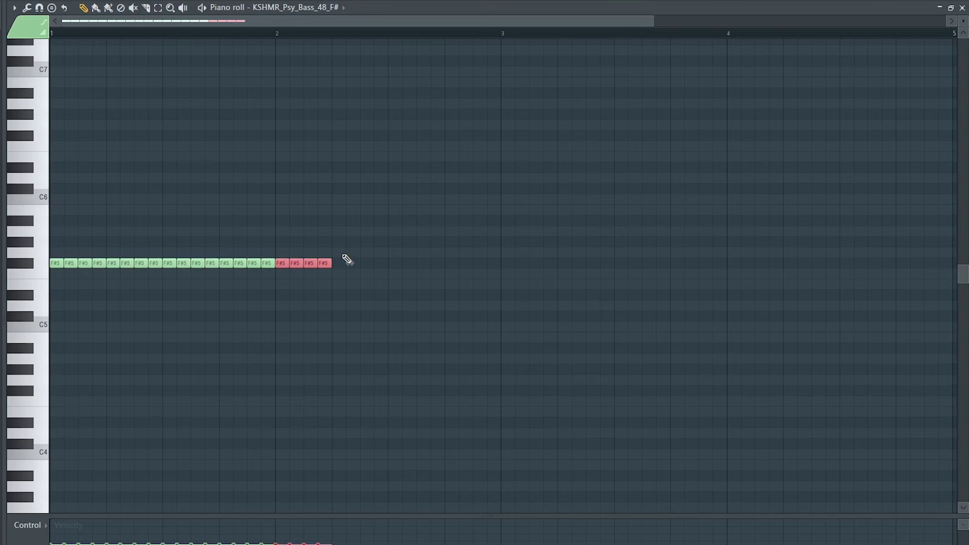
- Raise the four bass notes in bar 2 to B5, shift them to the second beat, and fill the gap with F#5 notes
{"action": "key", "text": "shift+Up"}
{"action": "key", "text": "shift+Up"}
{"action": "key", "text": "shift+Up"}
{"action": "key", "text": "shift+Up"}
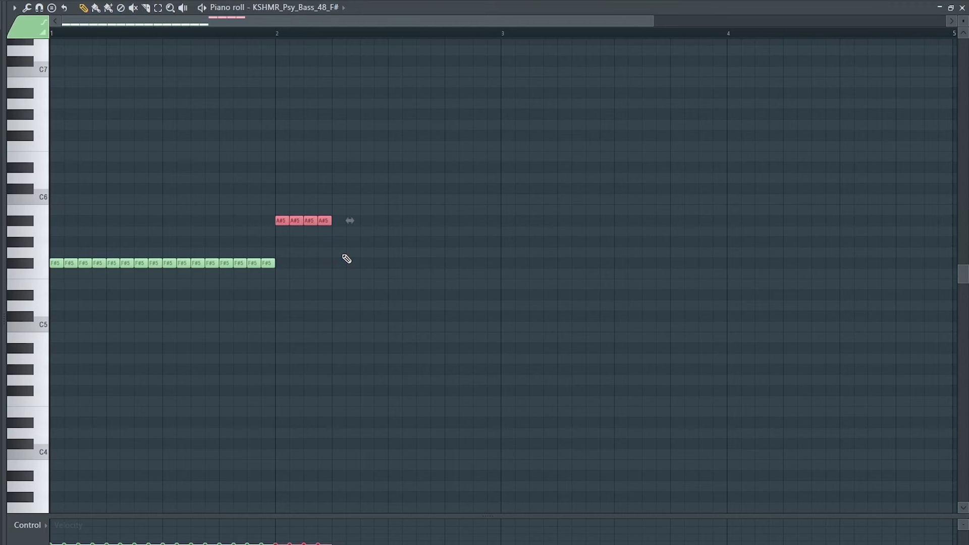
{"action": "key", "text": "shift+Up"}
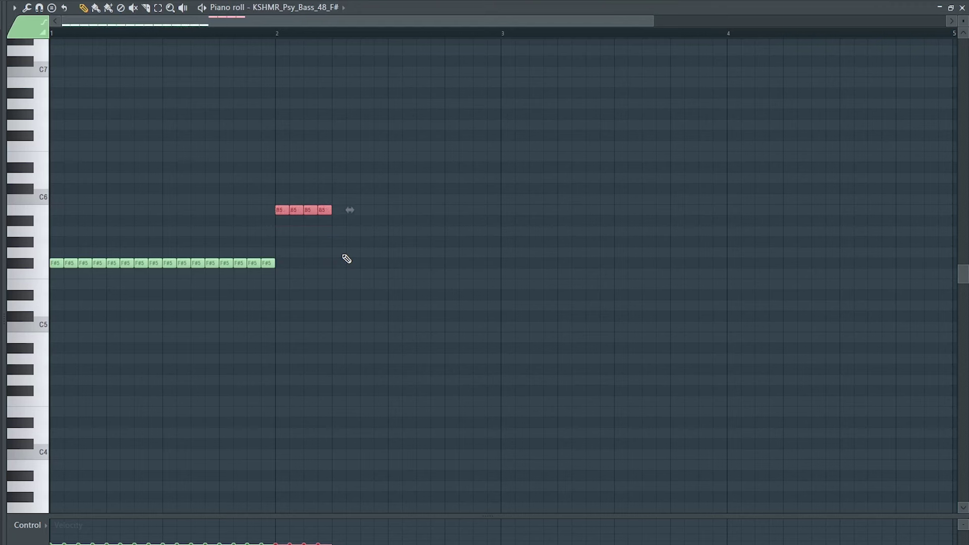
{"action": "key", "text": "space"}
{"action": "key", "text": "space"}
{"action": "left_click_drag", "start_coordinate": [276, 205], "coordinate": [332, 206]}
{"action": "left_click_drag", "start_coordinate": [314, 248], "coordinate": [223, 277]}
{"action": "key", "text": "ctrl+b"}
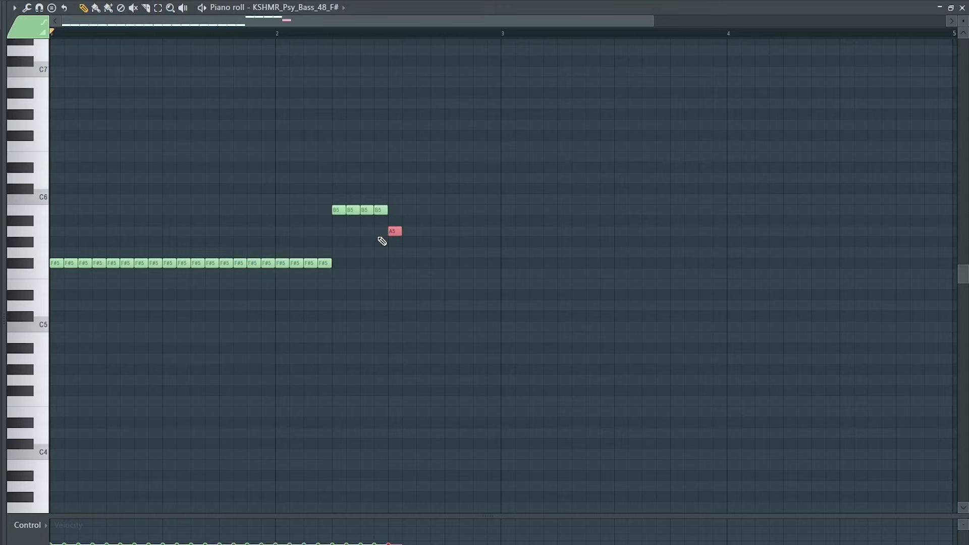
- Repeat the A5 bass note as eight sixteenths from the third beat of bar 2 up to bar 3
{"action": "key", "text": "ctrl+b"}
{"action": "key", "text": "ctrl+b"}
{"action": "key", "text": "ctrl+b"}
{"action": "key", "text": "ctrl+b"}
{"action": "key", "text": "ctrl+b"}
{"action": "key", "text": "ctrl+b"}
{"action": "key", "text": "space"}
- Add four sixteenth-note G#5 bass notes on the first beat of bar 3
{"action": "left_click", "coordinate": [504, 241]}
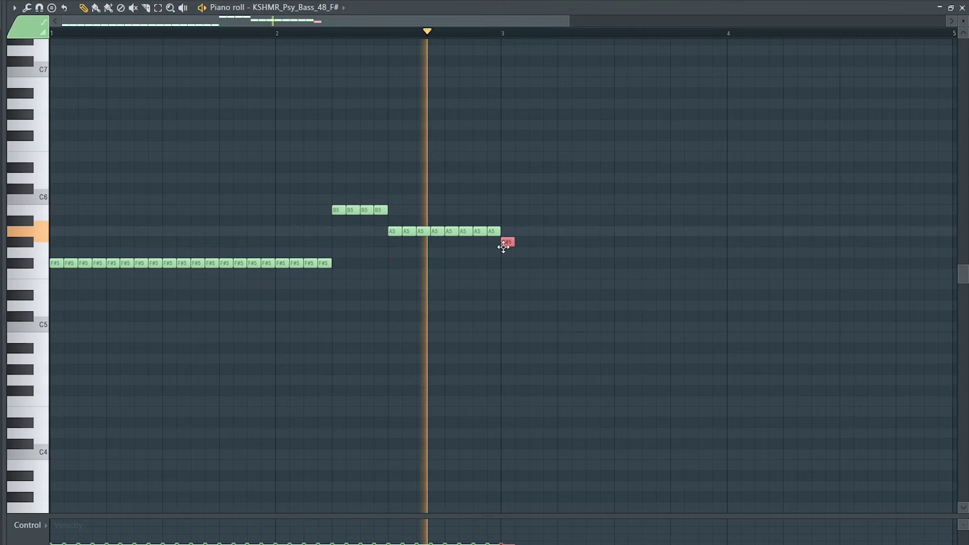
{"action": "key", "text": "ctrl+b"}
{"action": "key", "text": "ctrl+b"}
{"action": "key", "text": "ctrl+b"}
{"action": "key", "text": "space"}
- Fill the rest of bars 3 and 4 with sixteenth-note F#5 bass notes and play the bassline back
{"action": "left_click_drag", "start_coordinate": [661, 287], "coordinate": [526, 268]}
{"action": "key", "text": "ctrl+b"}
{"action": "key", "text": "ctrl+b"}
{"action": "key", "text": "ctrl+b"}
{"action": "key", "text": "ctrl+b"}
{"action": "key", "text": "ctrl+b"}
{"action": "key", "text": "ctrl+b"}
{"action": "key", "text": "ctrl+b"}
{"action": "key", "text": "ctrl+b"}
{"action": "key", "text": "ctrl+b"}
{"action": "key", "text": "ctrl+b"}
{"action": "key", "text": "ctrl+b"}
{"action": "key", "text": "ctrl+b"}
{"action": "key", "text": "ctrl+b"}
{"action": "key", "text": "ctrl+b"}
{"action": "key", "text": "ctrl+b"}
{"action": "key", "text": "ctrl+b"}
{"action": "key", "text": "ctrl+b"}
{"action": "key", "text": "ctrl+b"}
{"action": "key", "text": "ctrl+b"}
{"action": "key", "text": "ctrl+b"}
{"action": "scroll", "coordinate": [549, 255], "scroll_direction": "up", "scroll_amount": 1}
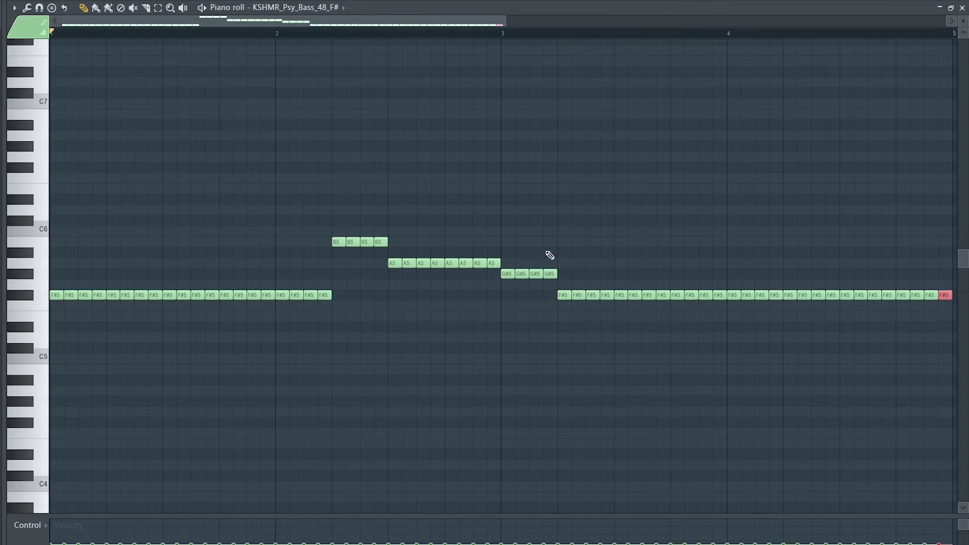
{"action": "key", "text": "ctrl+d"}
{"action": "key", "text": "space"}
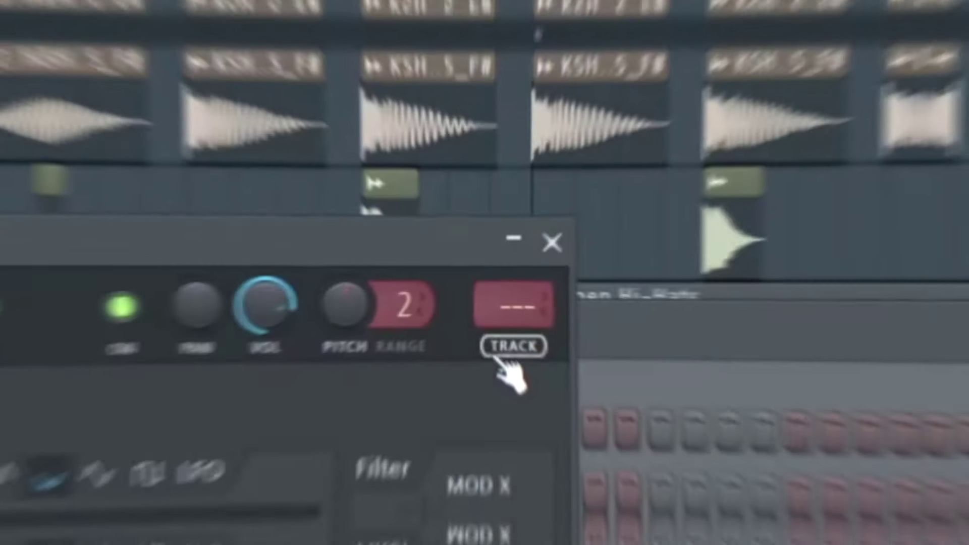
- Route the bass to mixer track 5 and, in Fruity parametric EQ 2, cut band 7 about 12 dB at 3103 Hz and slightly dip bands 3 and 4
{"action": "scroll", "coordinate": [513, 372], "scroll_direction": "up", "scroll_amount": 5}
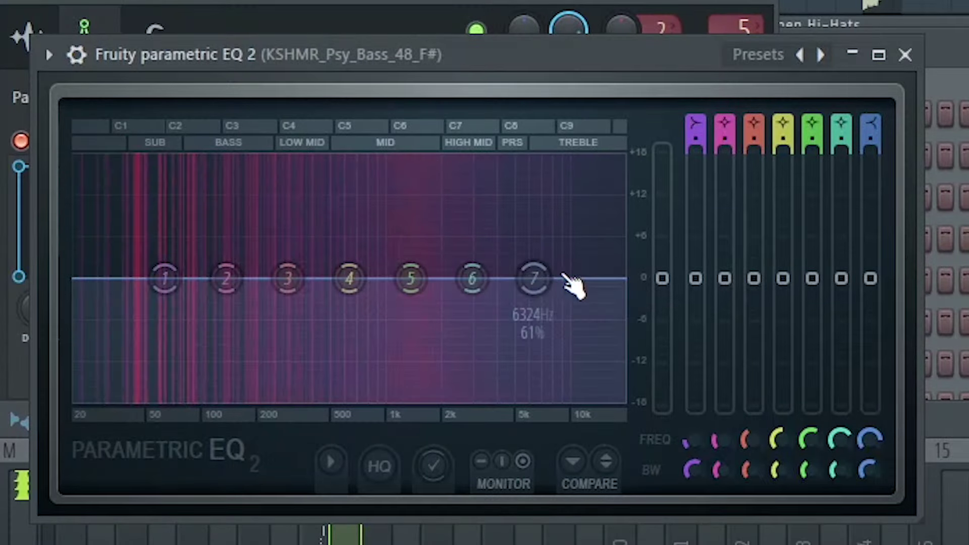
{"action": "left_click_drag", "start_coordinate": [535, 277], "coordinate": [476, 359]}
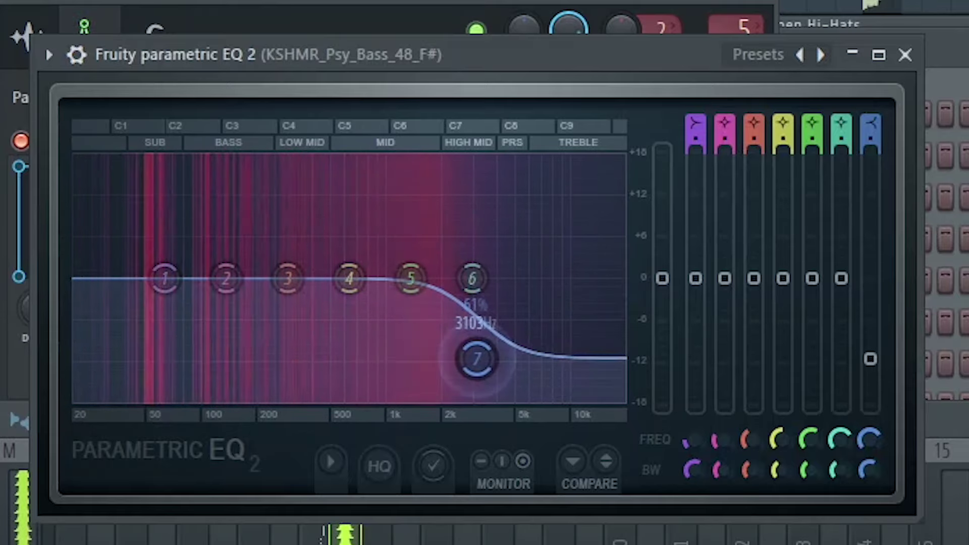
{"action": "left_click_drag", "start_coordinate": [349, 278], "coordinate": [286, 281]}
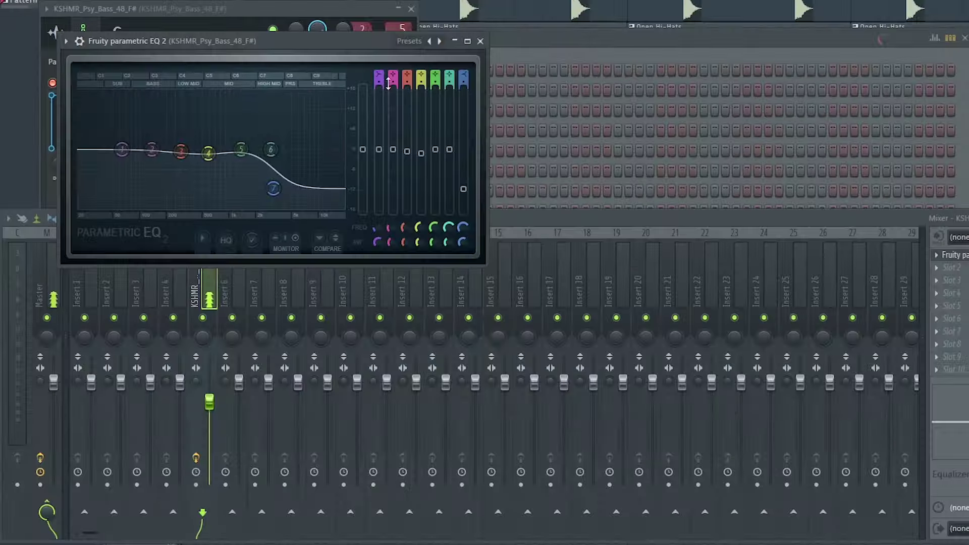
- Add a separator before mixer track Insert 25 and rename the track Sidechain
{"action": "right_click", "coordinate": [807, 214]}
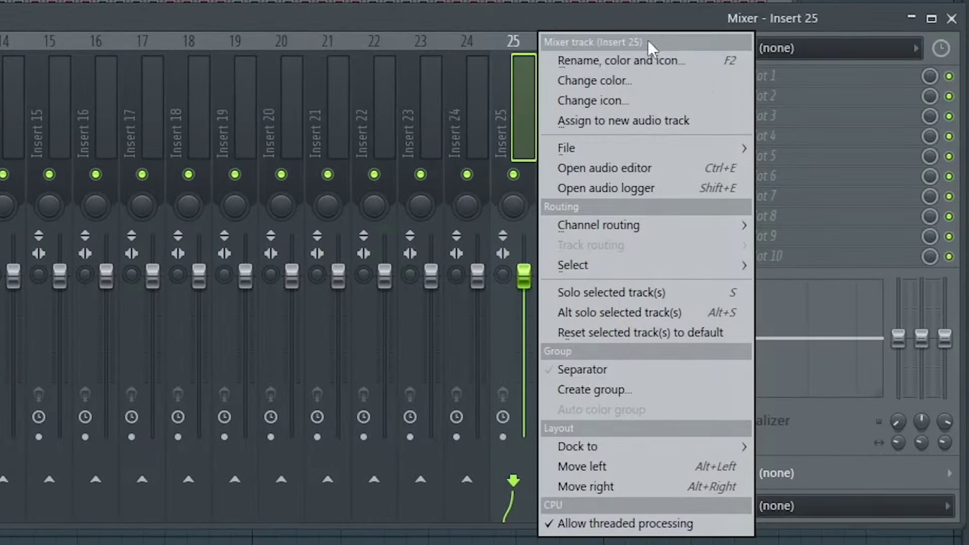
{"action": "left_click", "coordinate": [615, 371]}
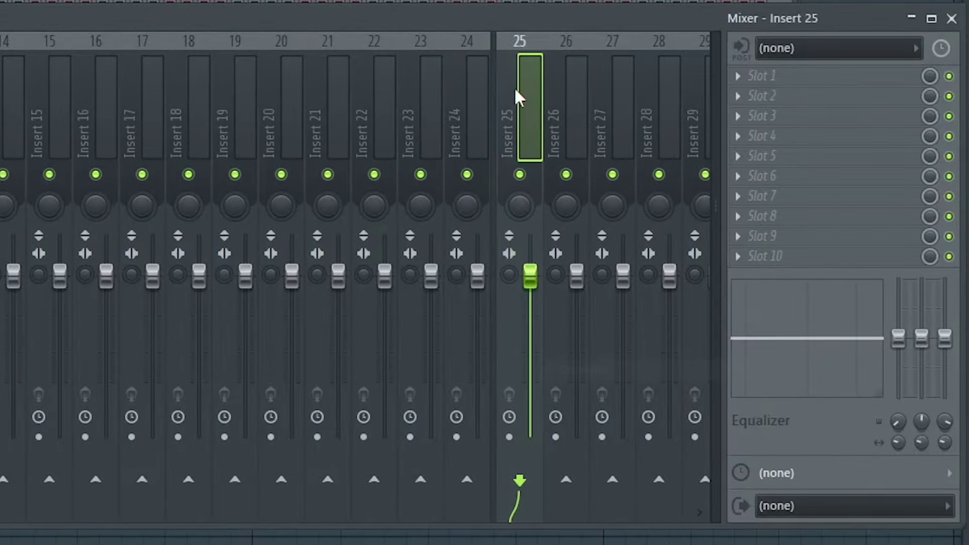
{"action": "key", "text": "F2"}
{"action": "type", "text": "Sidechai"}
{"action": "type", "text": "n"}
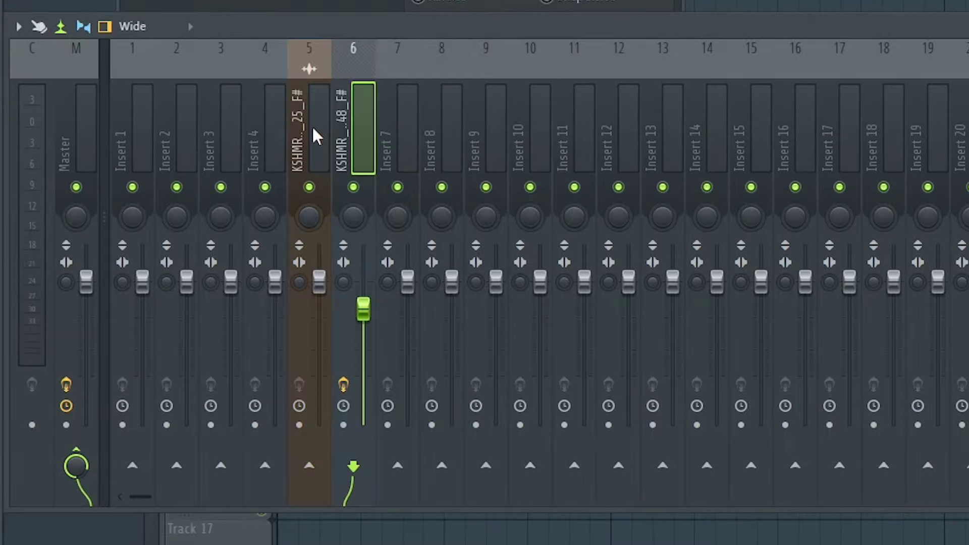
- Sidechain the kick on mixer track 5 to the Sidechain track and send the psy bass on track 6 to it
{"action": "left_click", "coordinate": [316, 135]}
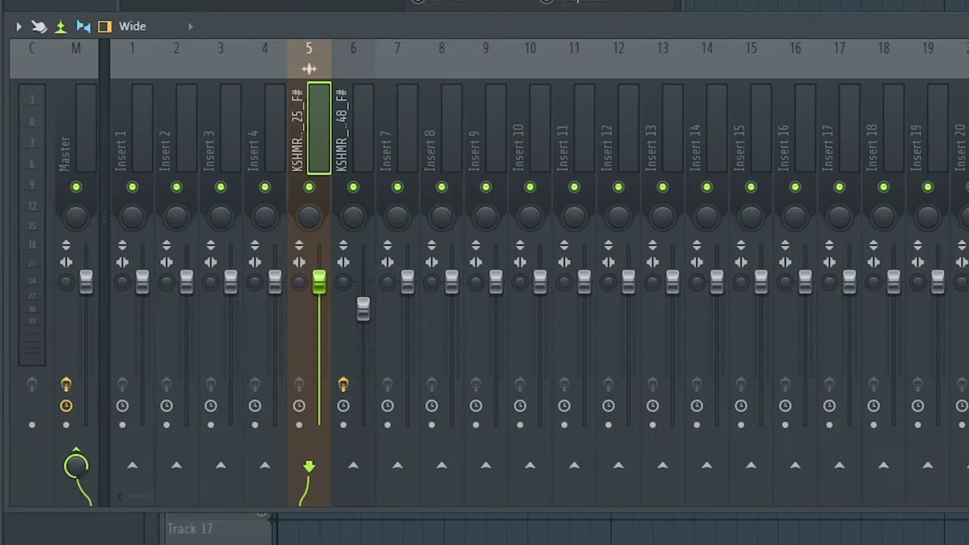
{"action": "right_click", "coordinate": [534, 466]}
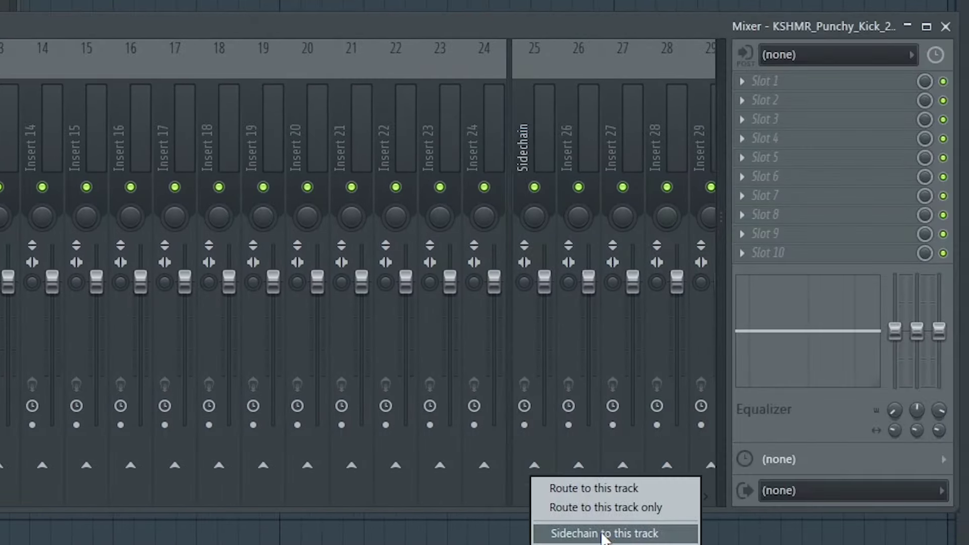
{"action": "left_click", "coordinate": [618, 534]}
{"action": "left_click", "coordinate": [357, 113]}
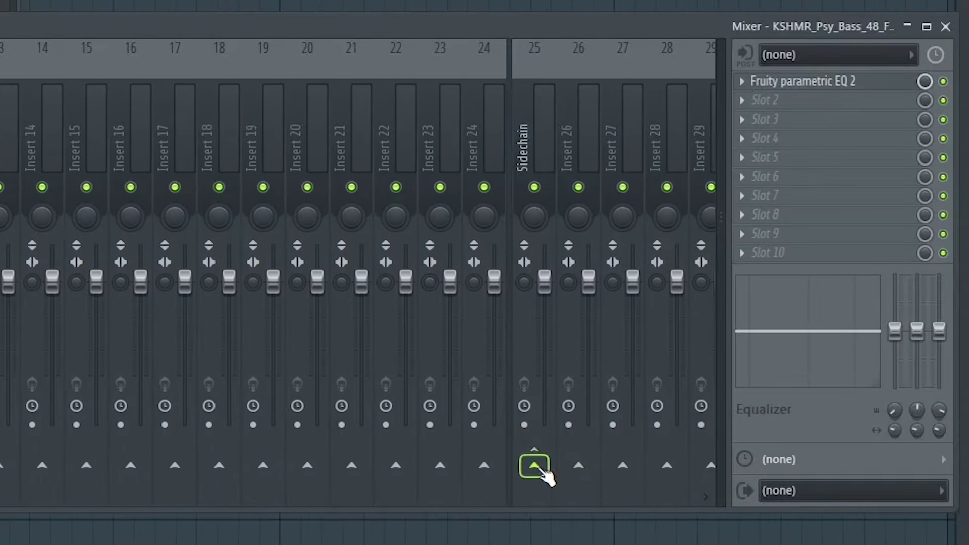
{"action": "right_click", "coordinate": [533, 465]}
{"action": "left_click", "coordinate": [619, 525]}
- On the Sidechain track, set Fruity Limiter's sidechain source to KSHMR_Punchy_Kick_25_F# in compressor mode
{"action": "left_click", "coordinate": [537, 145]}
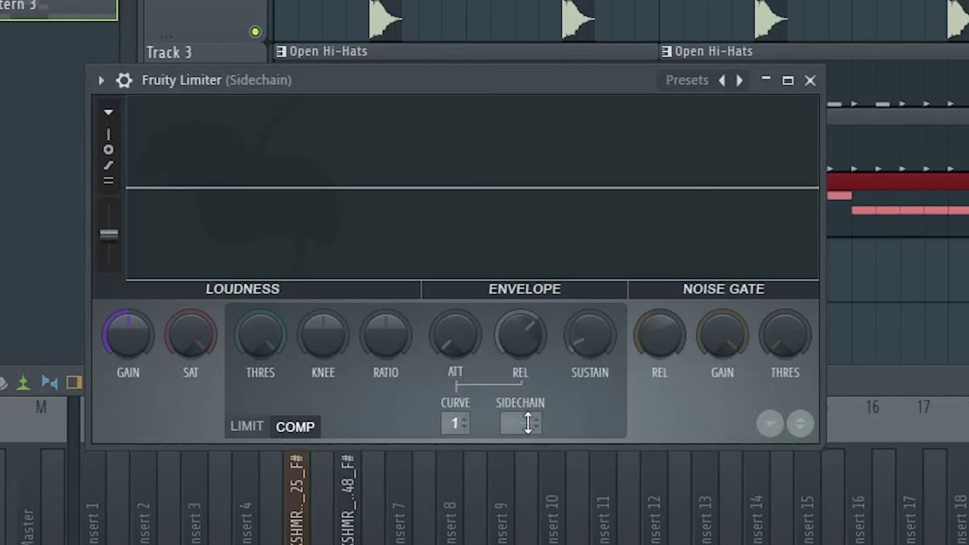
{"action": "left_click", "coordinate": [520, 422]}
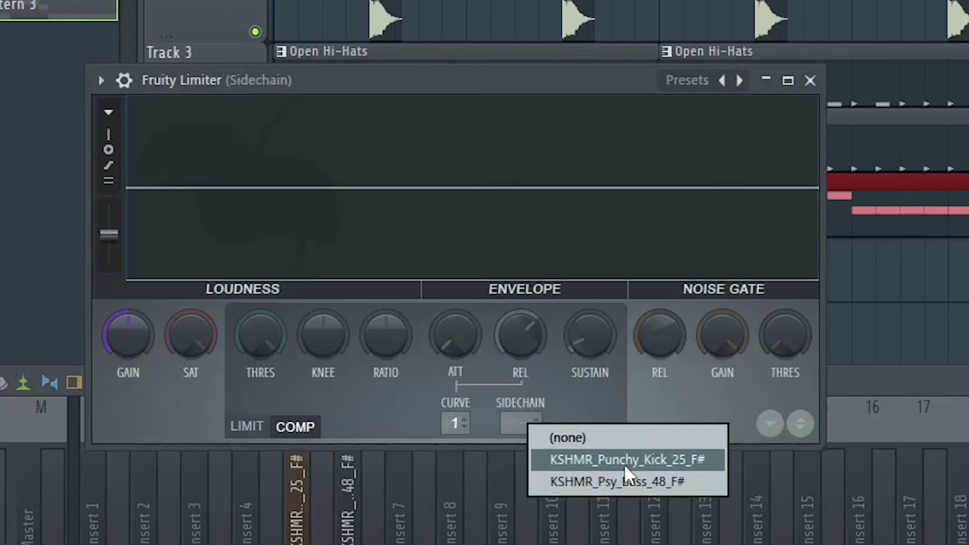
{"action": "left_click", "coordinate": [638, 458]}
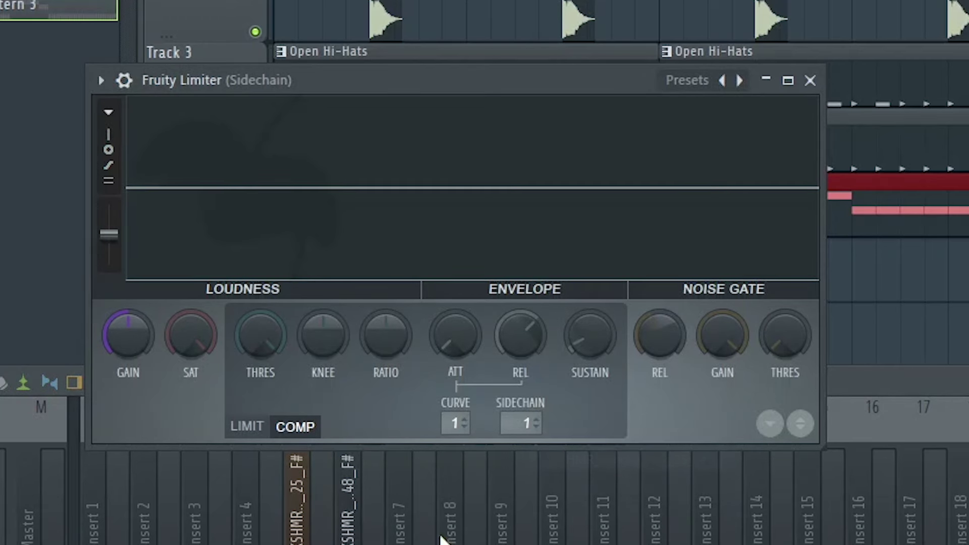
- Play the track and lower Fruity Limiter's compressor threshold and adjust its ratio so the kick ducks the bass
{"action": "key", "text": "space"}
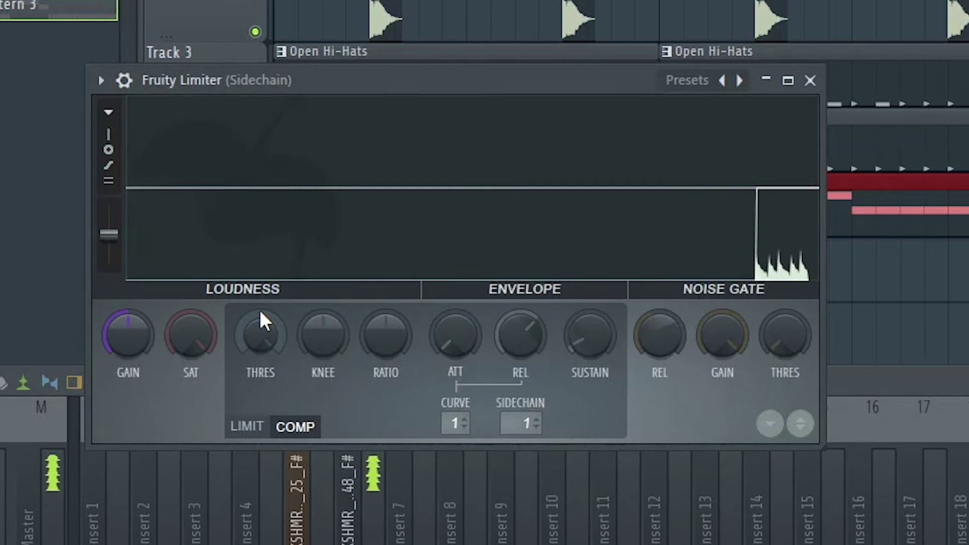
{"action": "left_click_drag", "start_coordinate": [259, 316], "coordinate": [260, 353]}
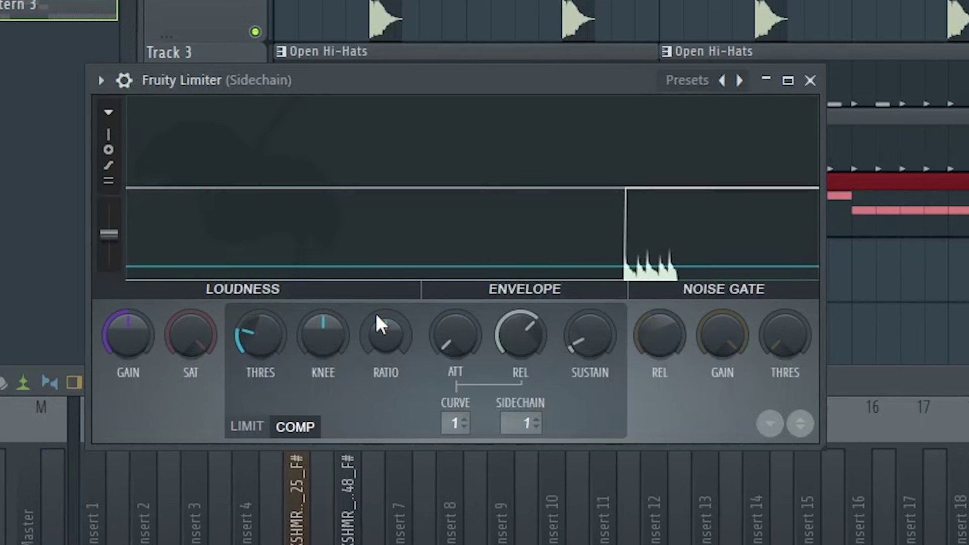
{"action": "left_click_drag", "start_coordinate": [380, 323], "coordinate": [379, 297]}
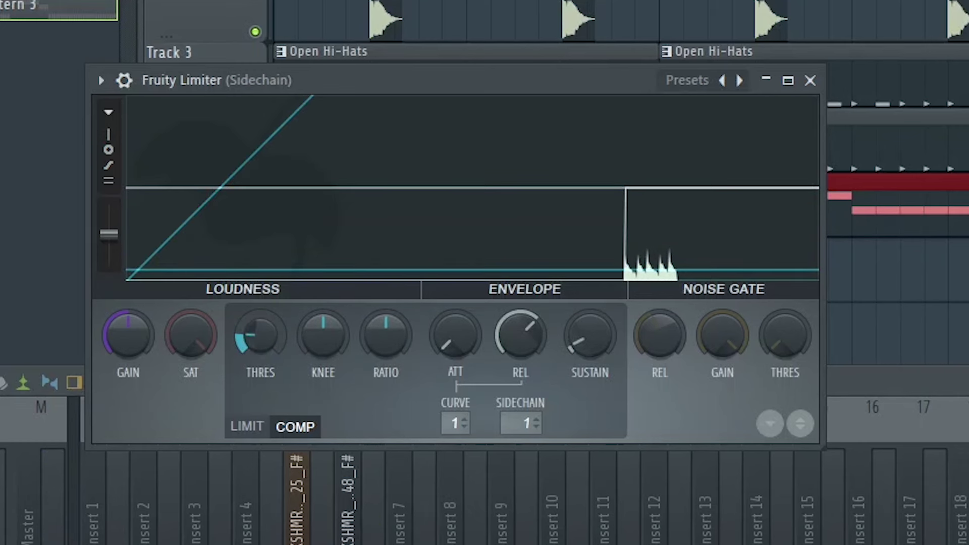
{"action": "left_click_drag", "start_coordinate": [275, 335], "coordinate": [275, 343]}
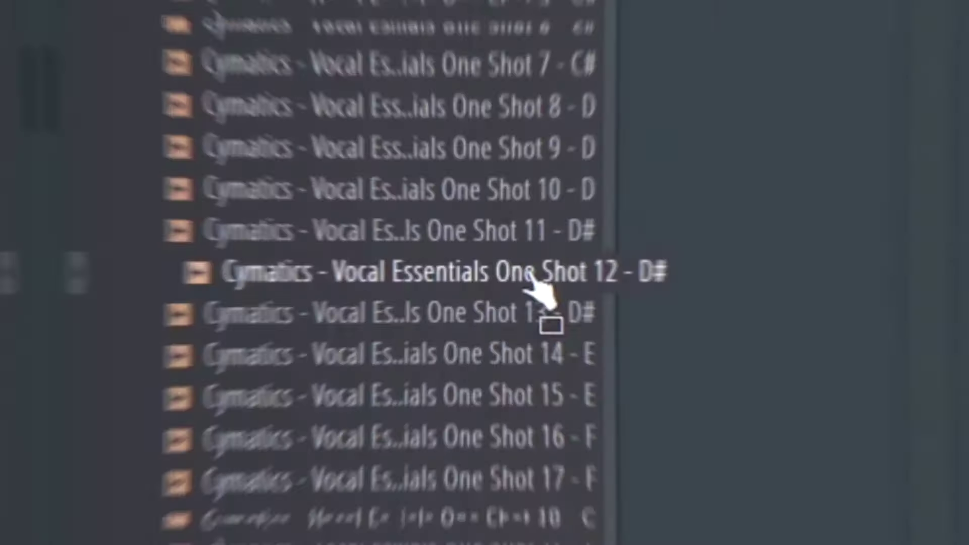
- Load Cymatics - Vocal Essentials One Shot 12 - D# as a channel and lower the attack of its volume envelope
{"action": "left_click_drag", "start_coordinate": [536, 296], "coordinate": [513, 296]}
{"action": "left_click", "coordinate": [513, 296]}
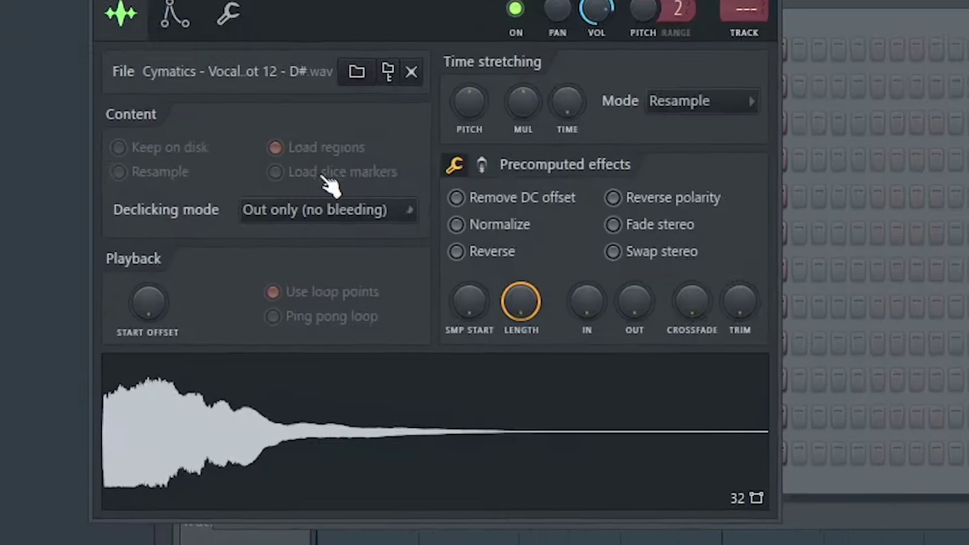
{"action": "left_click", "coordinate": [175, 14]}
{"action": "left_click_drag", "start_coordinate": [178, 270], "coordinate": [178, 297]}
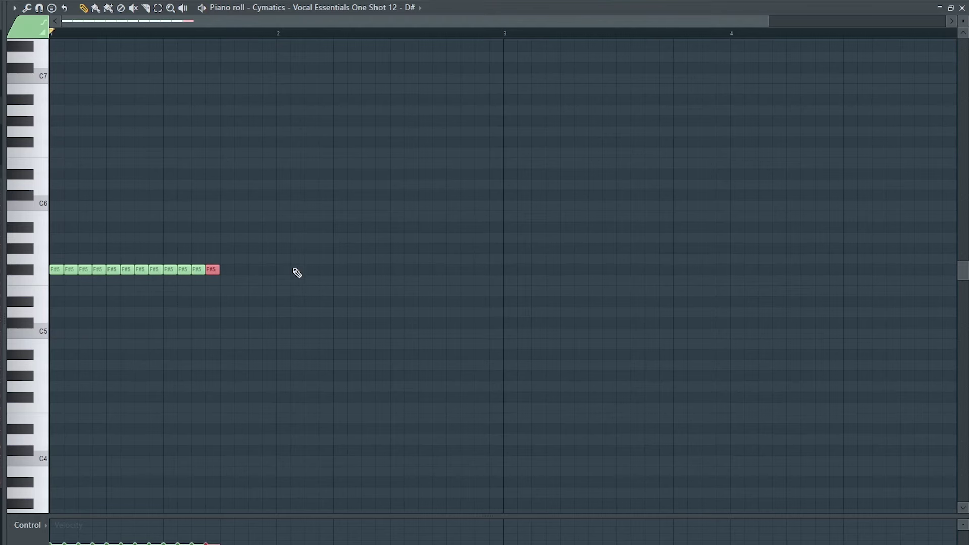
- Add sixteenth notes A5, G#5, G#5 ending bar 1 and eight E5 plus eight D5 in bar 2, and play them
{"action": "left_click", "coordinate": [269, 253]}
{"action": "left_click", "coordinate": [277, 294]}
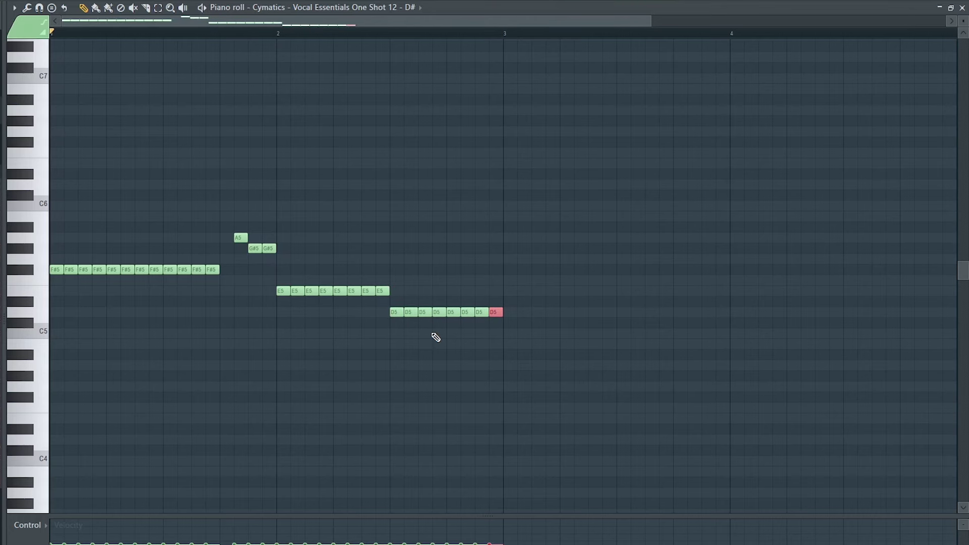
{"action": "key", "text": "space"}
{"action": "key", "text": "space"}
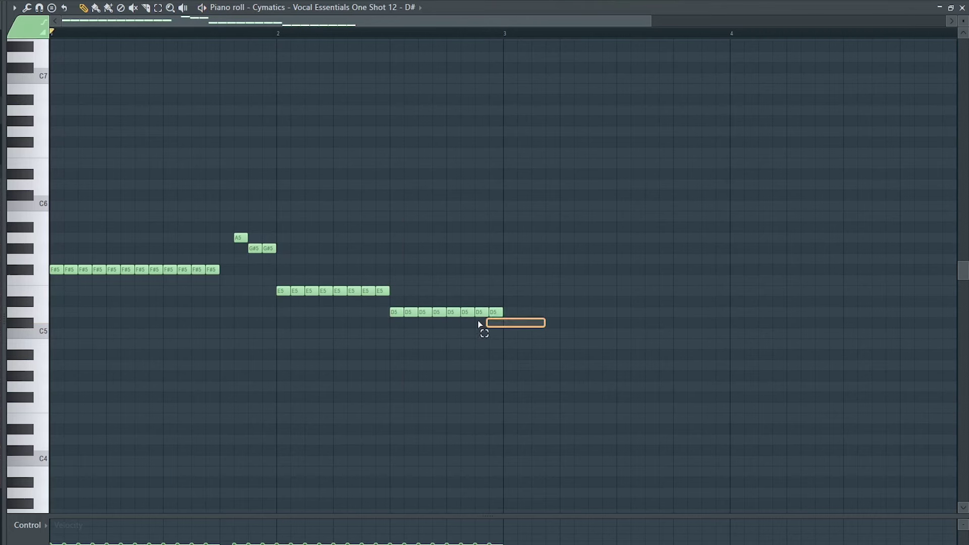
- Lower the eight D5 notes in the second half of bar 2 to C#5 and play the melody
{"action": "left_click_drag", "start_coordinate": [479, 324], "coordinate": [389, 335]}
{"action": "key", "text": "Down"}
{"action": "key", "text": "space"}
- Add twelve sixteenth-note D5 notes in bar 3, with a D#5 and two F#5 notes at the end of the bar
{"action": "left_click", "coordinate": [510, 312]}
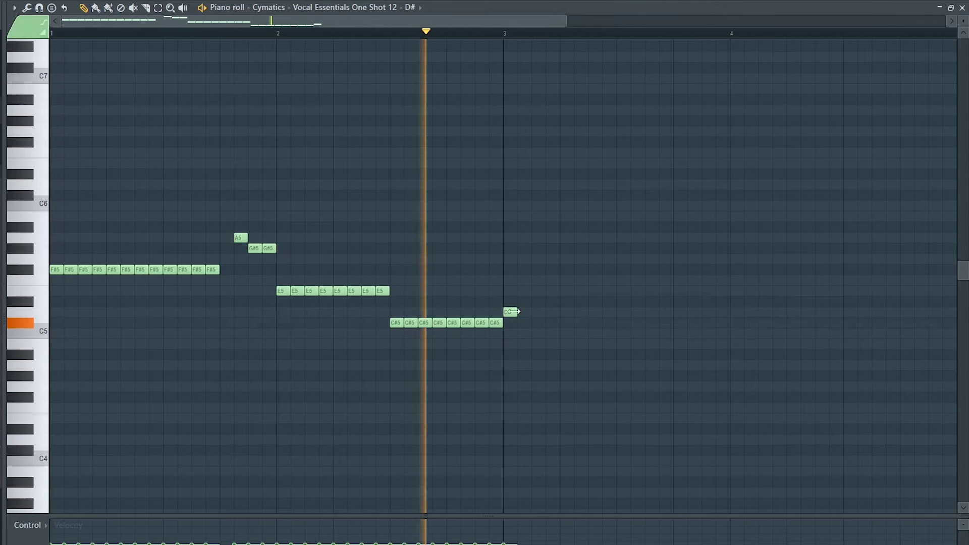
{"action": "left_click", "coordinate": [524, 312]}
{"action": "key", "text": "space"}
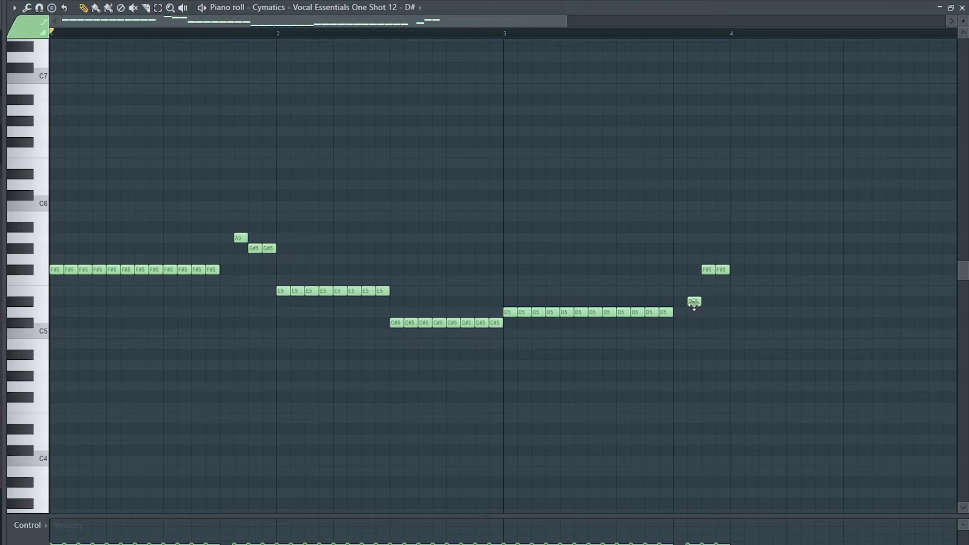
- Raise the last three notes of bar 3 to E5, G#5 and G#5, and play them
{"action": "key", "text": "space"}
{"action": "left_click_drag", "start_coordinate": [693, 303], "coordinate": [701, 248]}
{"action": "left_click", "coordinate": [702, 273], "text": "ctrl"}
{"action": "key", "text": "space"}
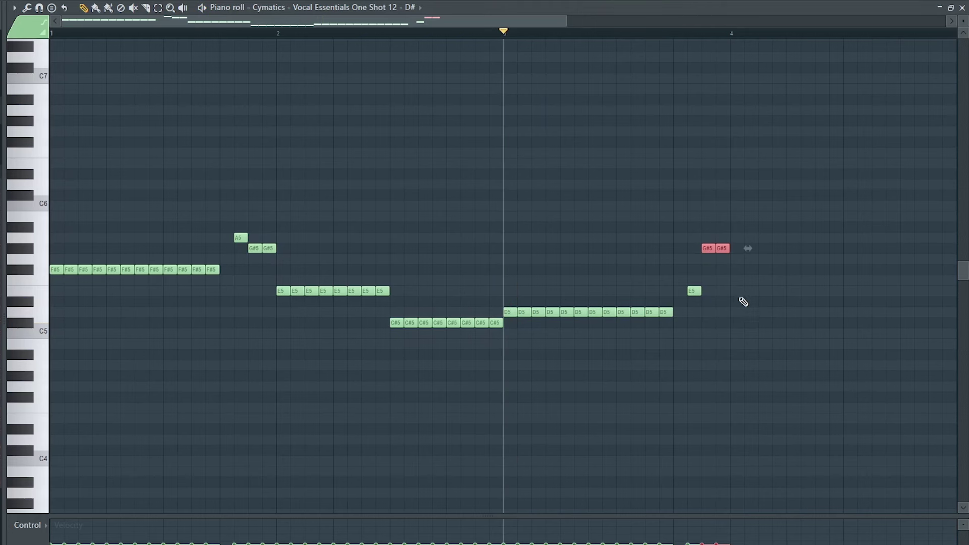
- Fill bar 4 with sixteenth notes, eight E5, four A5 and four F#5, and play the melody back
{"action": "left_click", "coordinate": [738, 292]}
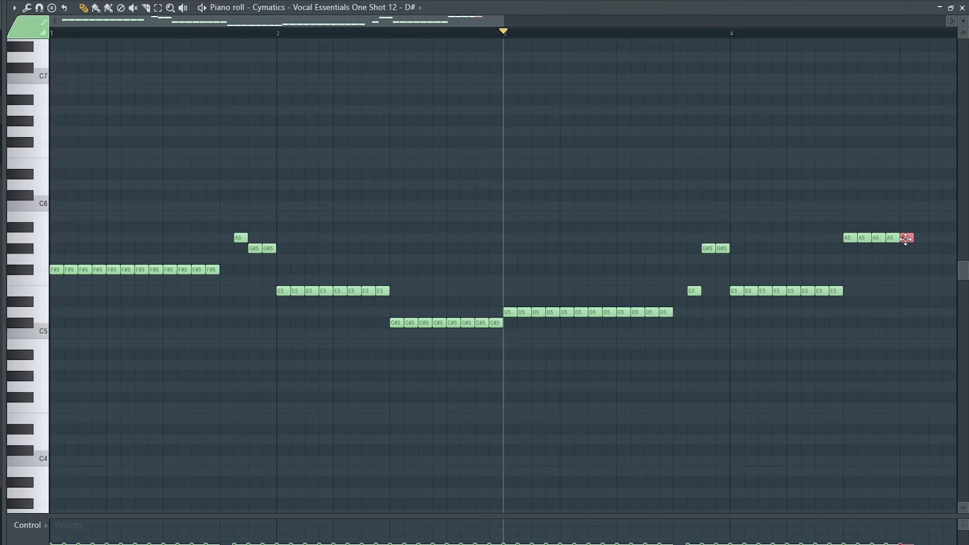
{"action": "key", "text": "space"}
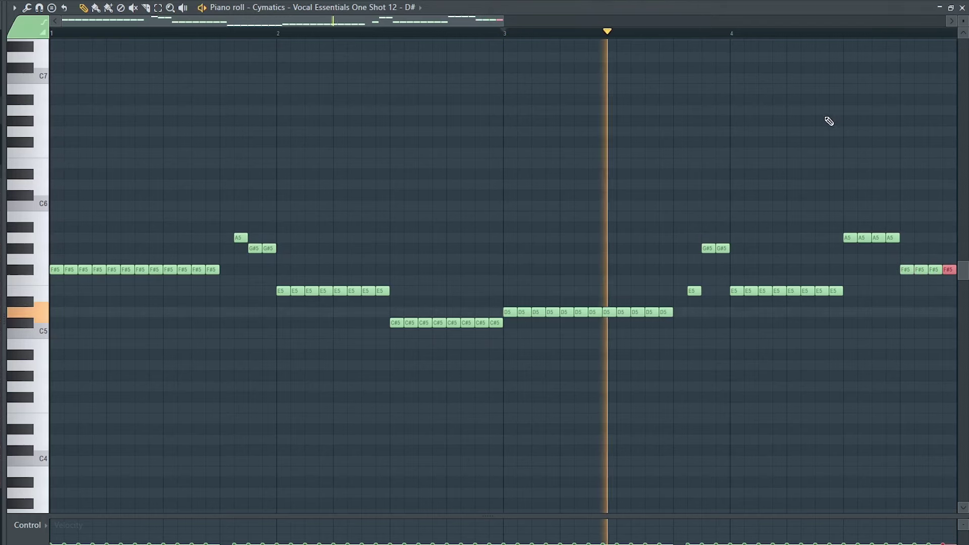
{"action": "key", "text": "space"}
{"action": "key", "text": "space"}
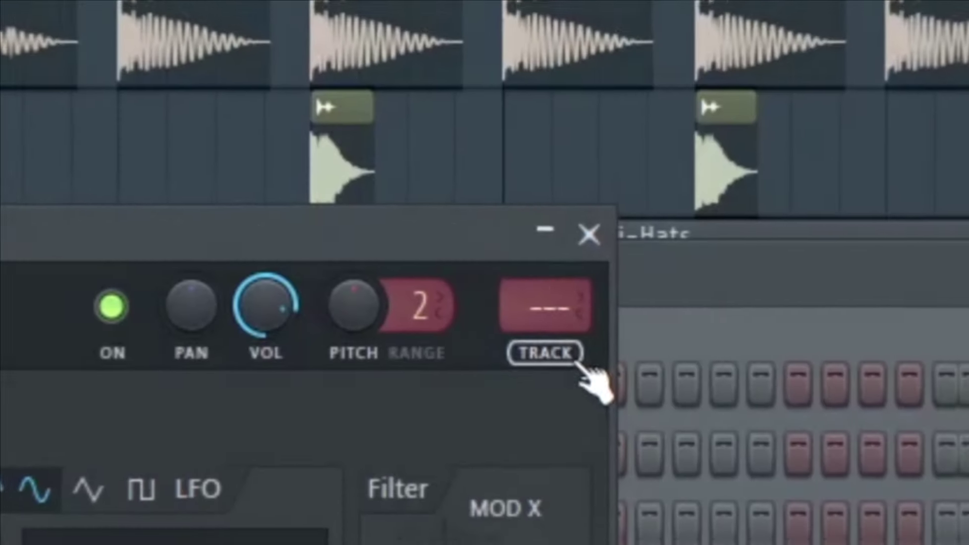
- Route the vocal channel to mixer track 7 and send that track to the Sidechain track
{"action": "left_click_drag", "start_coordinate": [588, 378], "coordinate": [589, 353]}
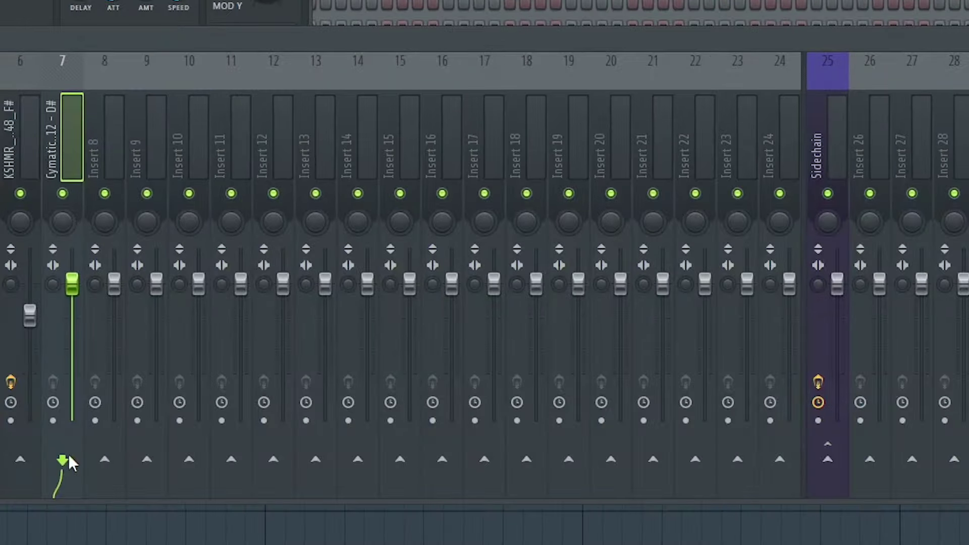
{"action": "right_click", "coordinate": [828, 459]}
{"action": "left_click", "coordinate": [928, 492]}
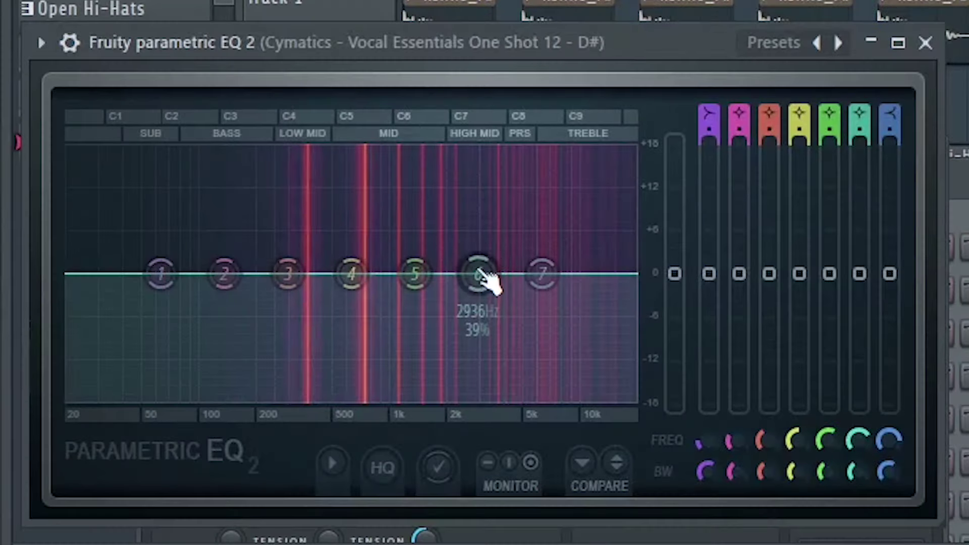
- In the vocal's Fruity parametric EQ 2, slightly dip bands 7 and 4 and pull band 1 down to cut the lows
{"action": "left_click_drag", "start_coordinate": [489, 277], "coordinate": [543, 278]}
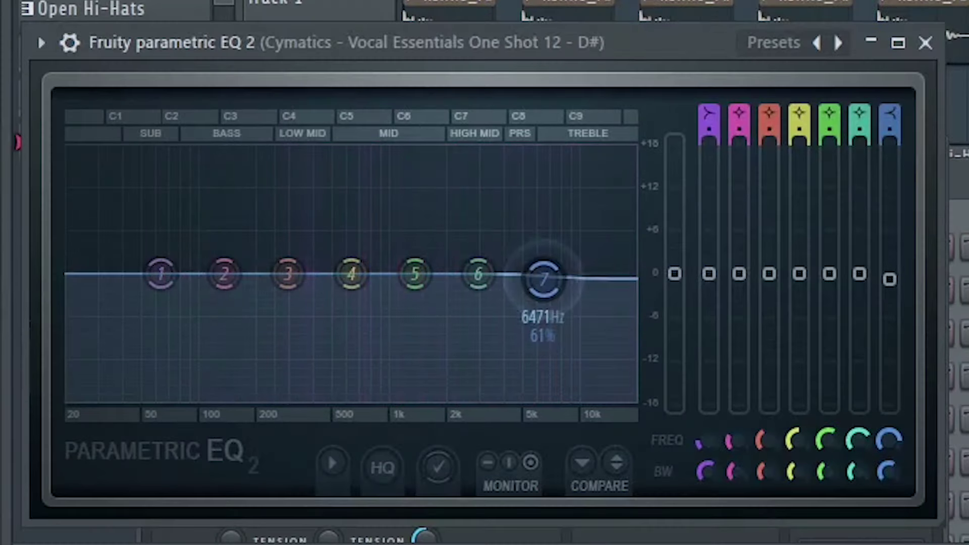
{"action": "left_click_drag", "start_coordinate": [351, 274], "coordinate": [352, 277]}
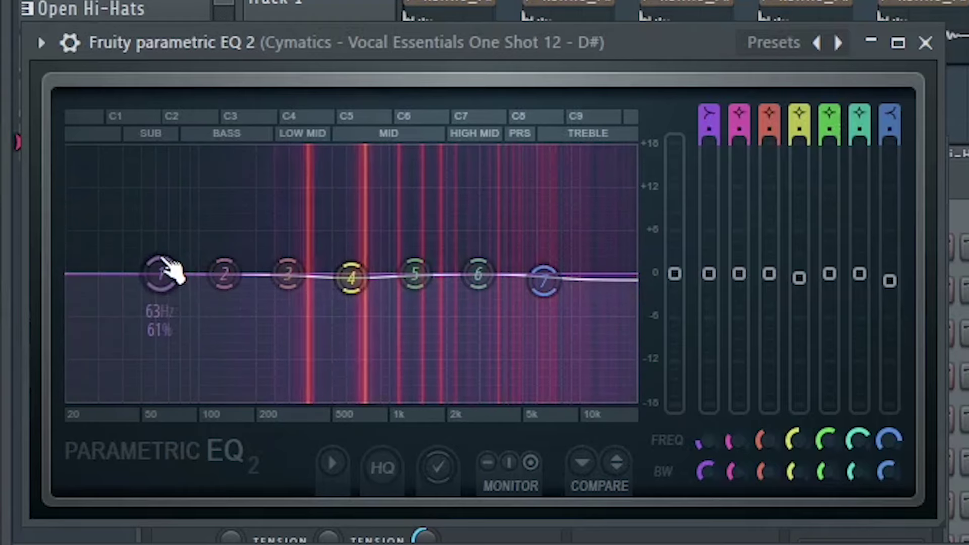
{"action": "left_click_drag", "start_coordinate": [160, 274], "coordinate": [247, 400]}
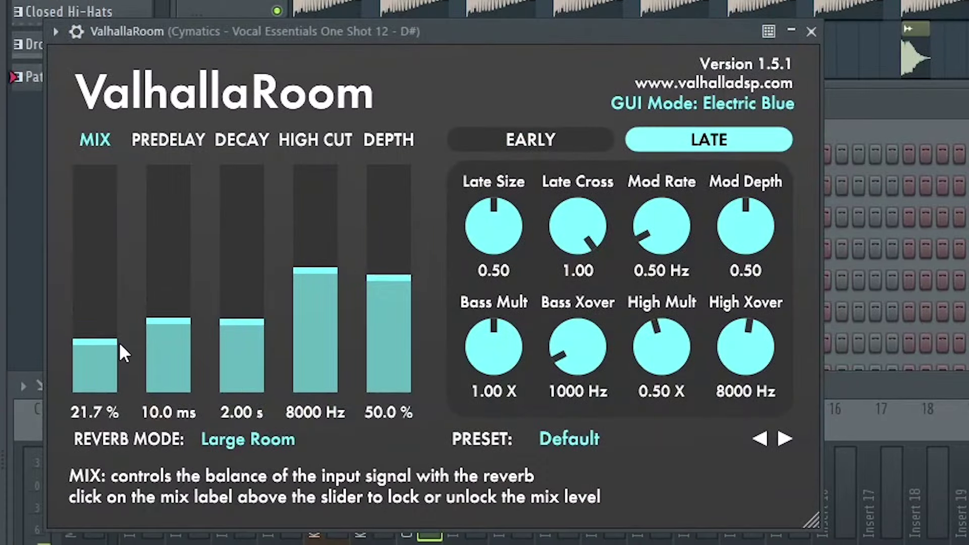
- Reduce ValhallaRoom's mix on the vocal track and lower the volume of the One Shot 24 - A# vocal channel
{"action": "mouse_move", "coordinate": [119, 361]}
{"action": "left_mouse_down"}
{"action": "mouse_move", "coordinate": [124, 355]}
{"action": "mouse_move", "coordinate": [130, 373]}
{"action": "left_mouse_up"}
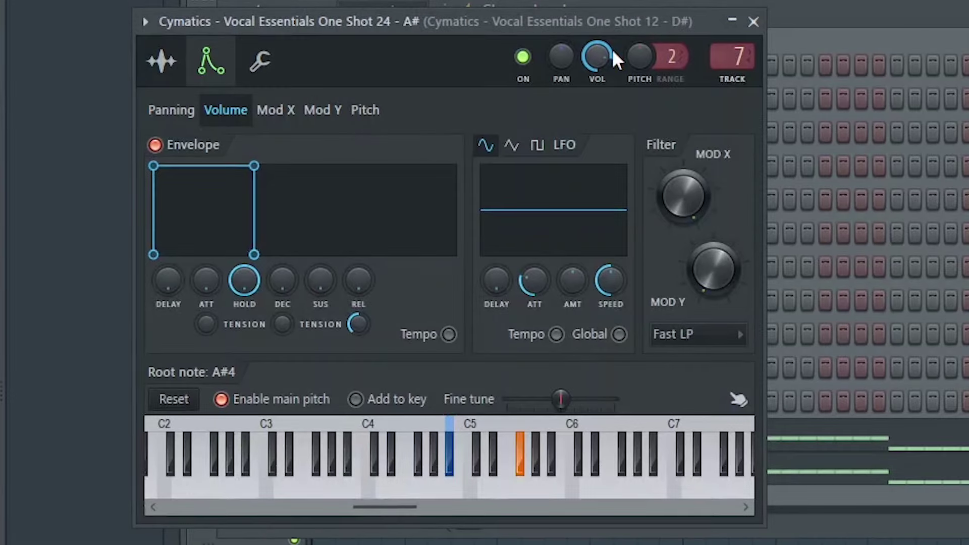
{"action": "left_click_drag", "start_coordinate": [611, 49], "coordinate": [612, 75]}
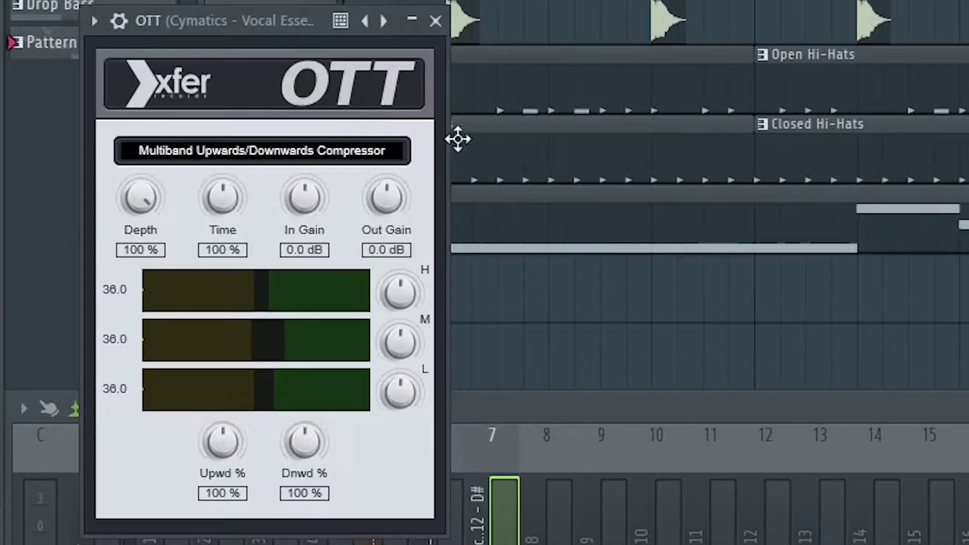
- With the track playing, reduce OTT's depth on the vocal track to 13 % and turn down its mid and high bands
{"action": "key", "text": "space"}
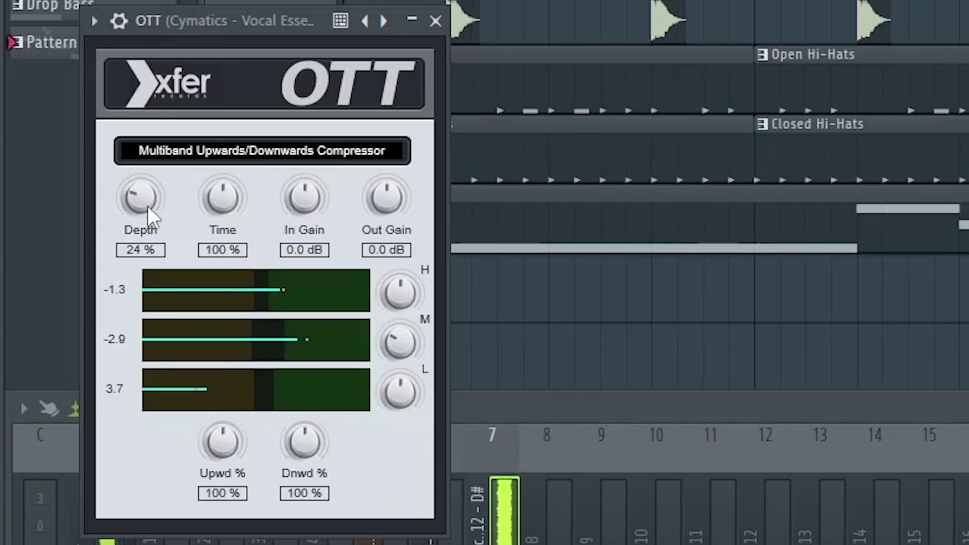
{"action": "left_click_drag", "start_coordinate": [147, 209], "coordinate": [149, 221]}
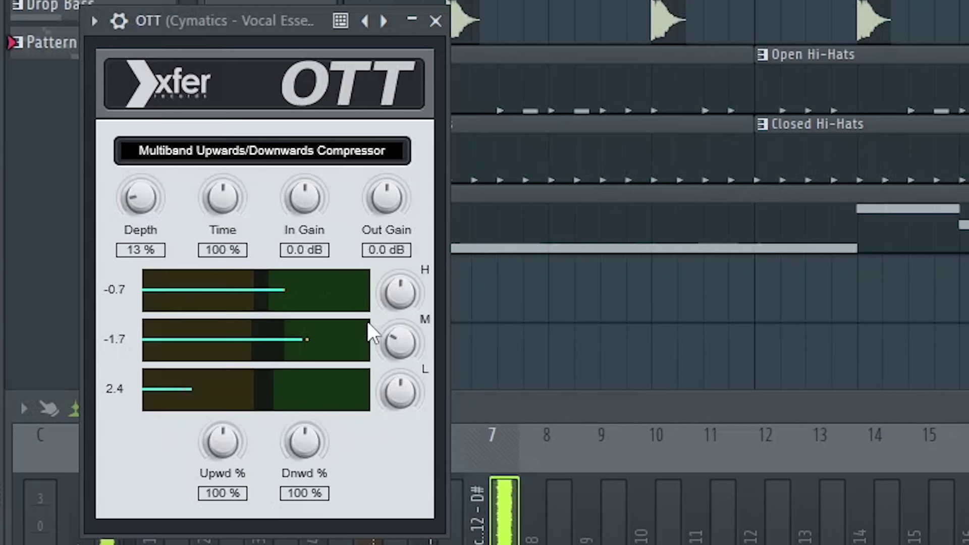
{"action": "left_click_drag", "start_coordinate": [397, 296], "coordinate": [398, 308]}
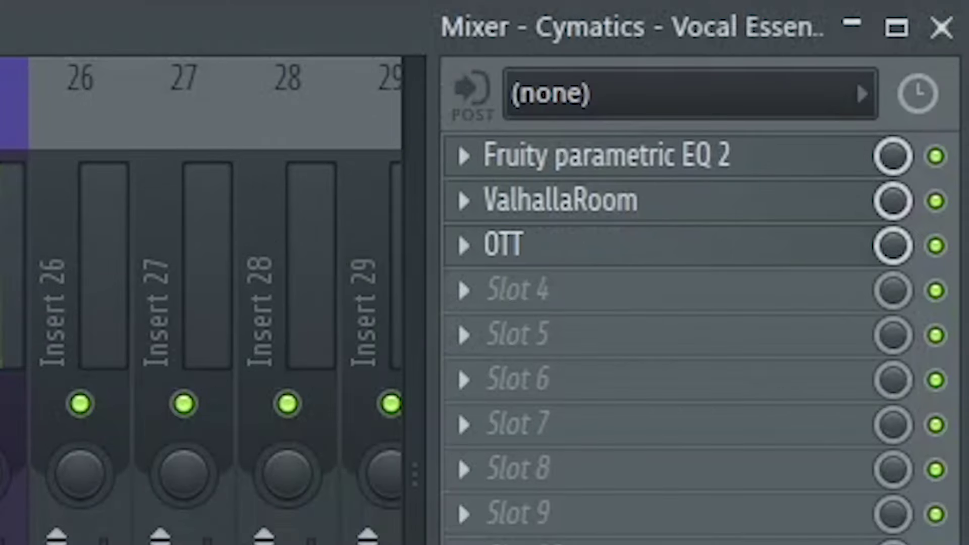
- Load LFOTool with TranceGate-4 on the vocal track and pull the shape's two raised middle points down to the bottom
{"action": "left_click_drag", "start_coordinate": [933, 298], "coordinate": [934, 373]}
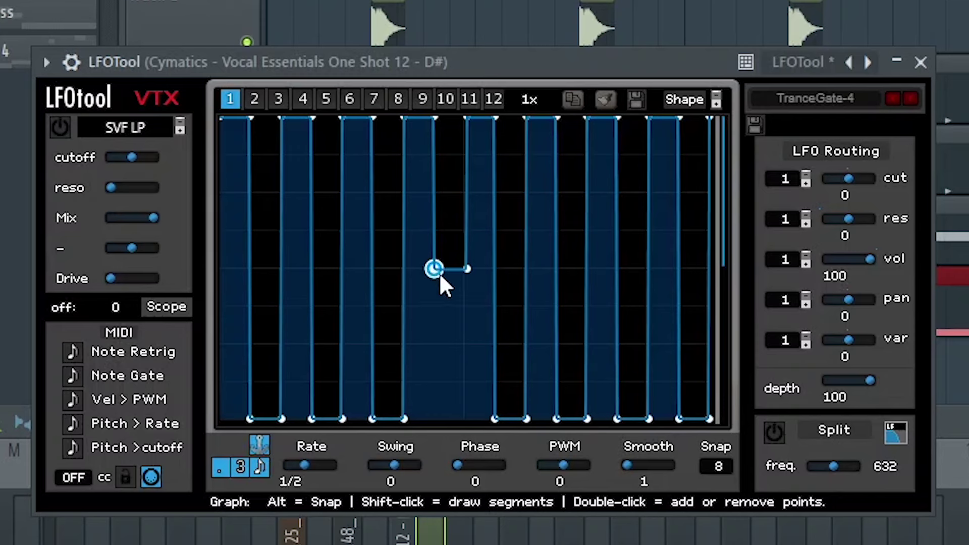
{"action": "left_click_drag", "start_coordinate": [440, 275], "coordinate": [435, 419]}
{"action": "left_click_drag", "start_coordinate": [467, 272], "coordinate": [521, 536]}
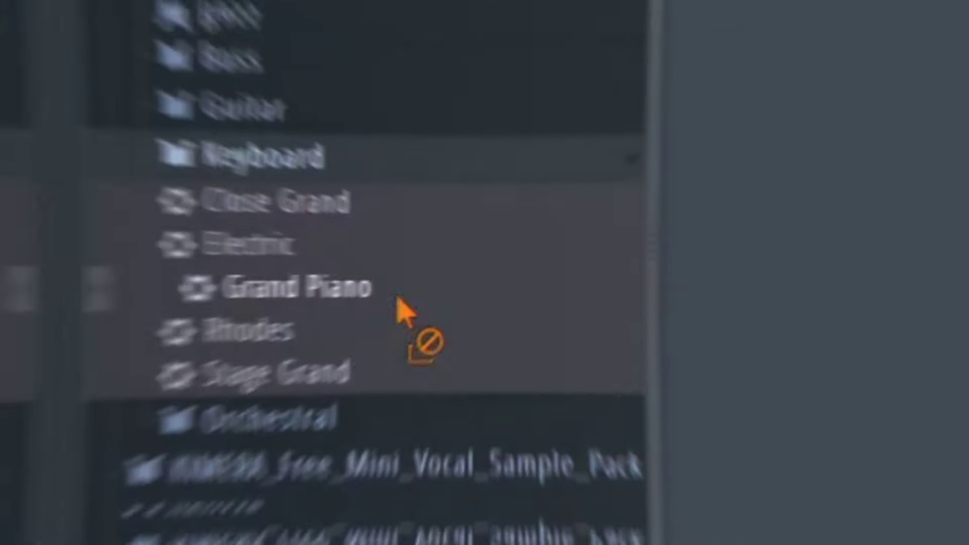
- Add a Grand Piano channel and fill bar 1 with four one-beat chords of F#4, B4 and D5
{"action": "left_click_drag", "start_coordinate": [401, 298], "coordinate": [968, 436]}
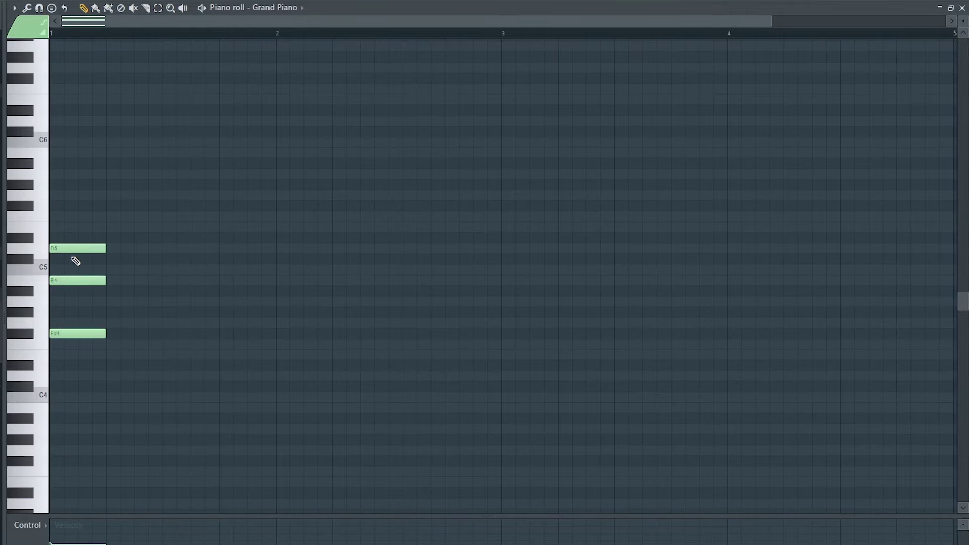
{"action": "key", "text": "ctrl+a"}
{"action": "key", "text": "ctrl+b"}
{"action": "key", "text": "ctrl+b"}
{"action": "key", "text": "ctrl+b"}
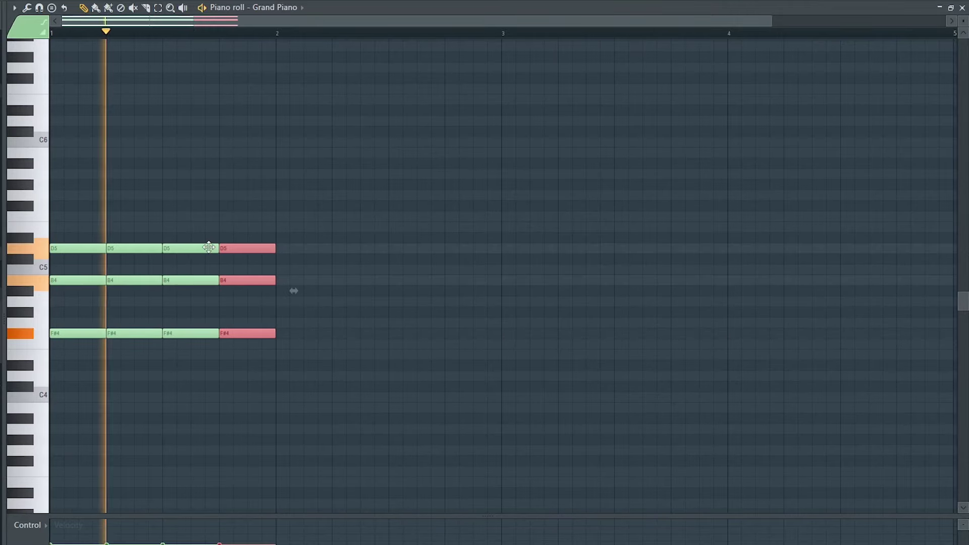
- Fill bar 2 of the Grand Piano part with four one-beat chords of G#4, C#5 and E5
{"action": "left_click", "coordinate": [280, 314]}
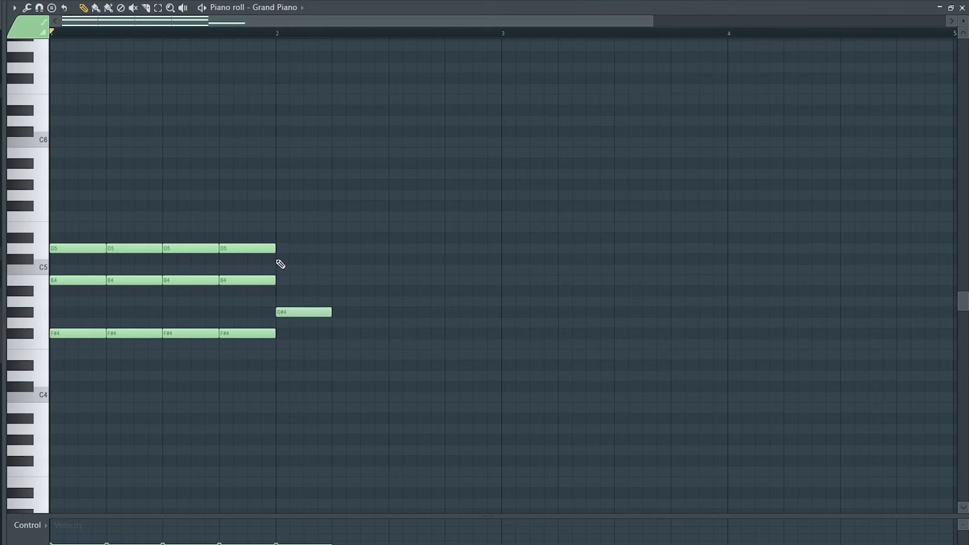
{"action": "key", "text": "ctrl+b"}
{"action": "key", "text": "ctrl+b"}
{"action": "key", "text": "ctrl+b"}
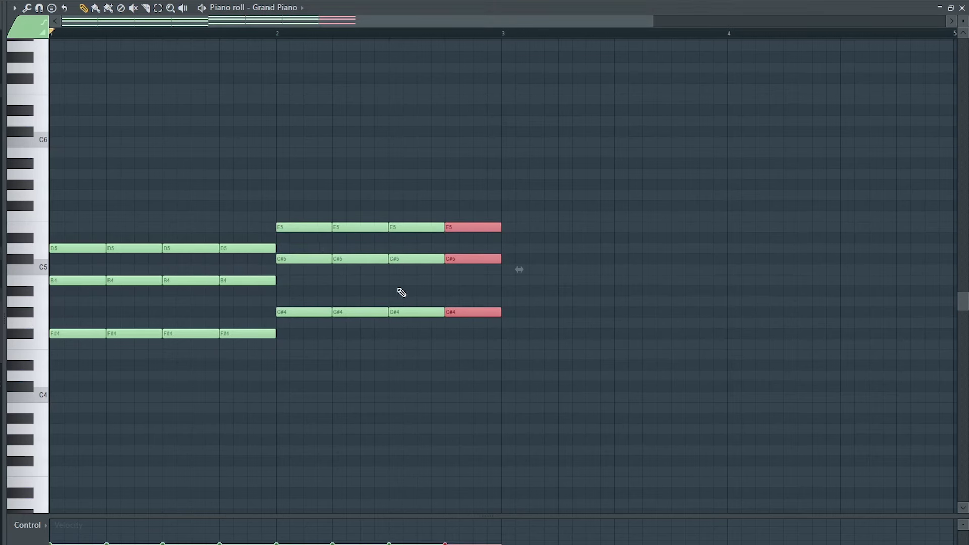
- Fill bar 3 with four one-beat chords of F#4, A4 and C#5
{"action": "left_click", "coordinate": [504, 334]}
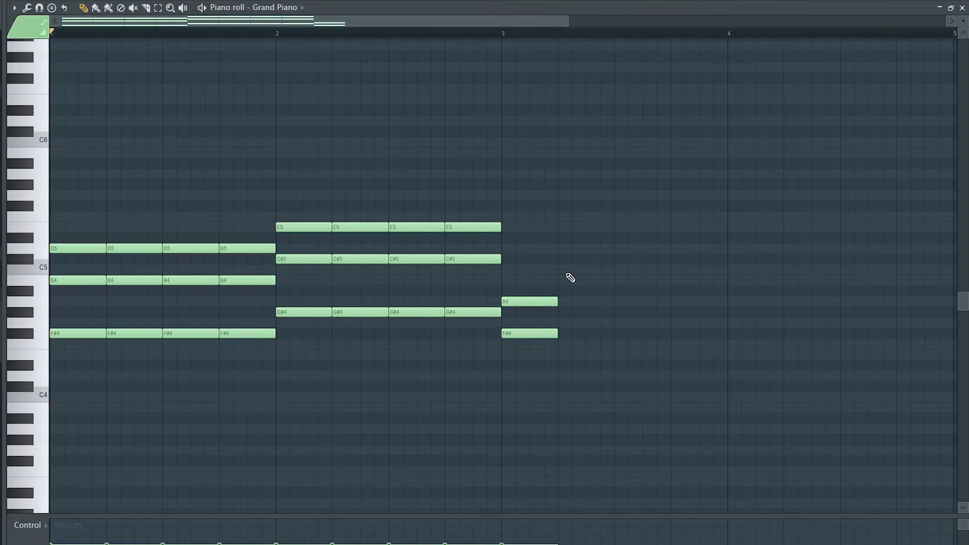
{"action": "key", "text": "ctrl+b"}
{"action": "key", "text": "ctrl+b"}
{"action": "key", "text": "ctrl+b"}
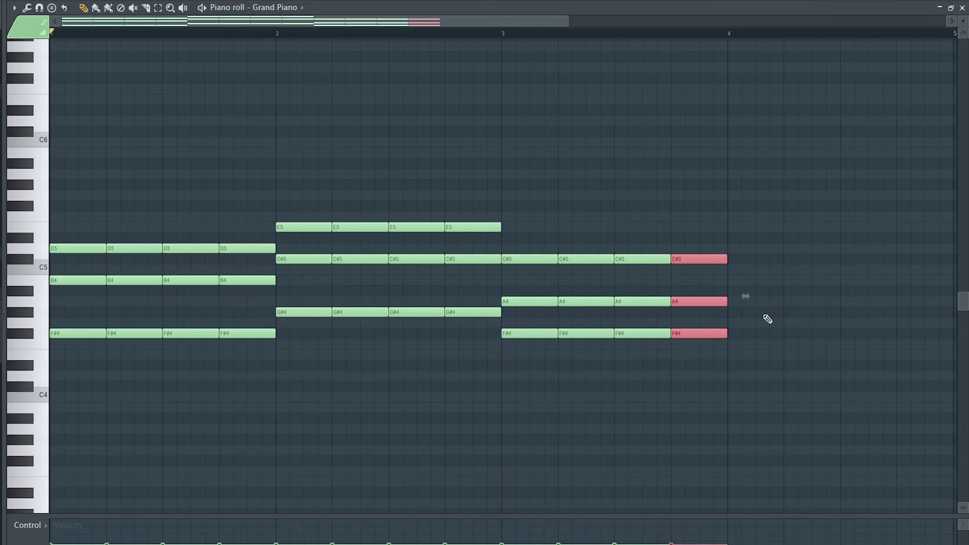
- Fill bar 4 with four one-beat chords of F#4, A4 and B4
{"action": "left_click", "coordinate": [732, 334]}
{"action": "left_click", "coordinate": [734, 301]}
{"action": "key", "text": "ctrl+b"}
{"action": "key", "text": "ctrl+b"}
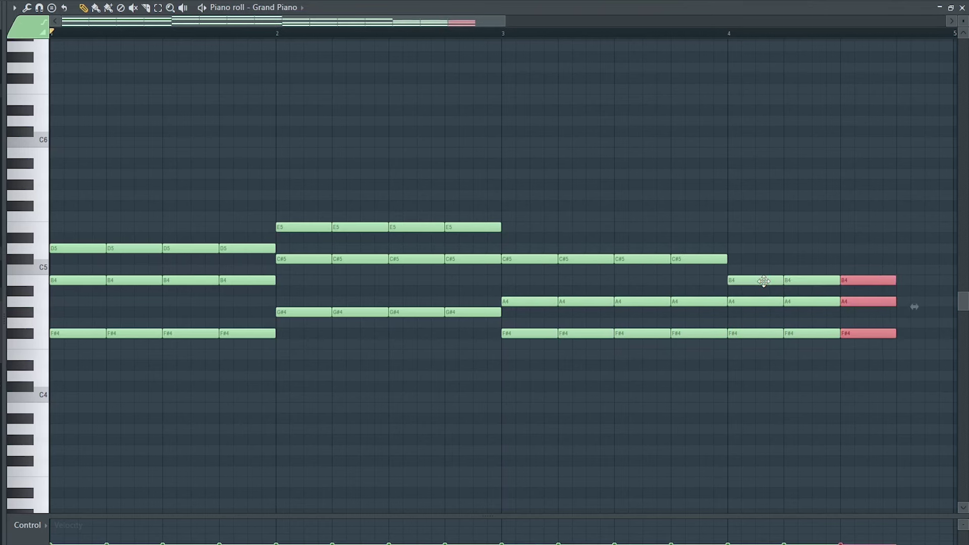
{"action": "key", "text": "ctrl+b"}
- Add one-beat bass notes below the chords, F#3 in bars 1, 3 and 4 and G#3 in bar 2, and play the part
{"action": "left_click_drag", "start_coordinate": [83, 377], "coordinate": [192, 402]}
{"action": "key", "text": "ctrl+b"}
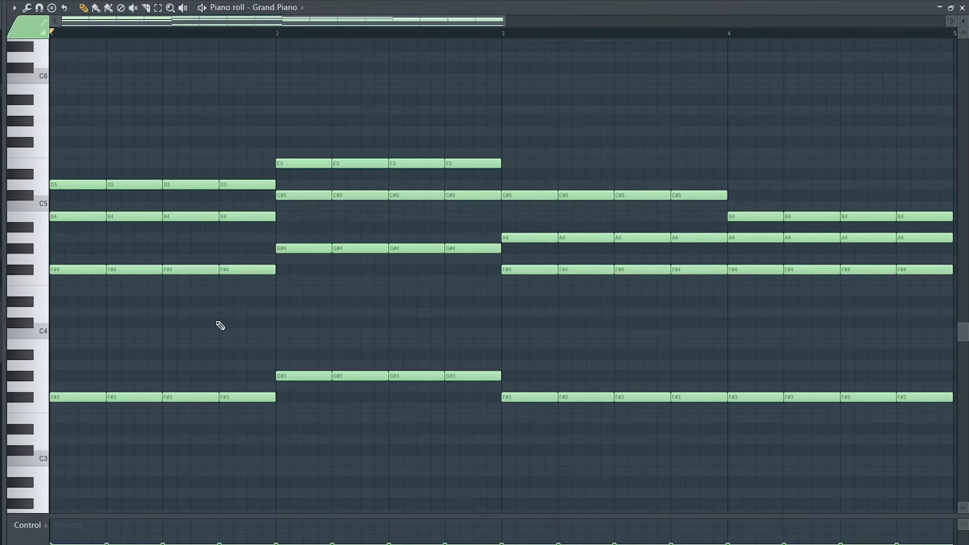
{"action": "key", "text": "space"}
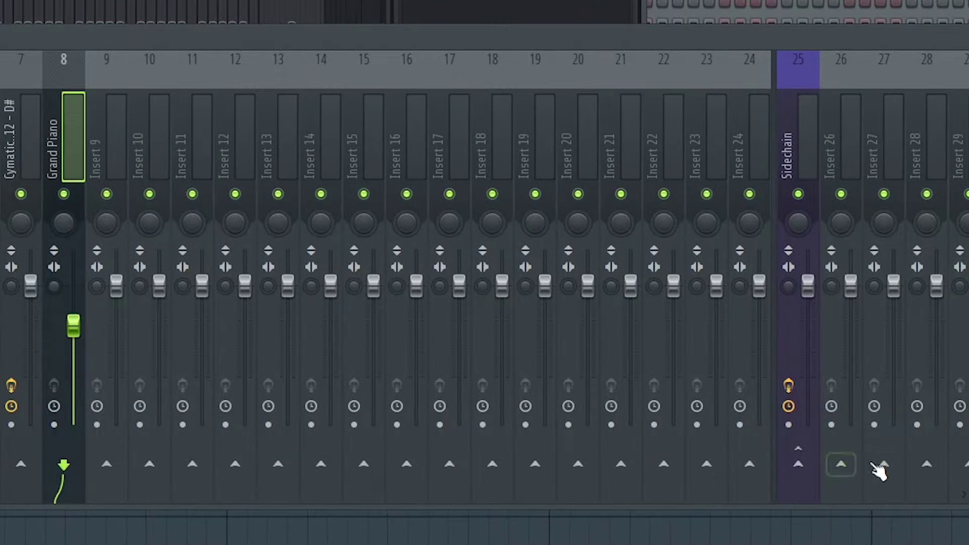
- Route the Grand Piano mixer track to the Sidechain track
{"action": "right_click", "coordinate": [810, 482]}
{"action": "left_click", "coordinate": [828, 492]}
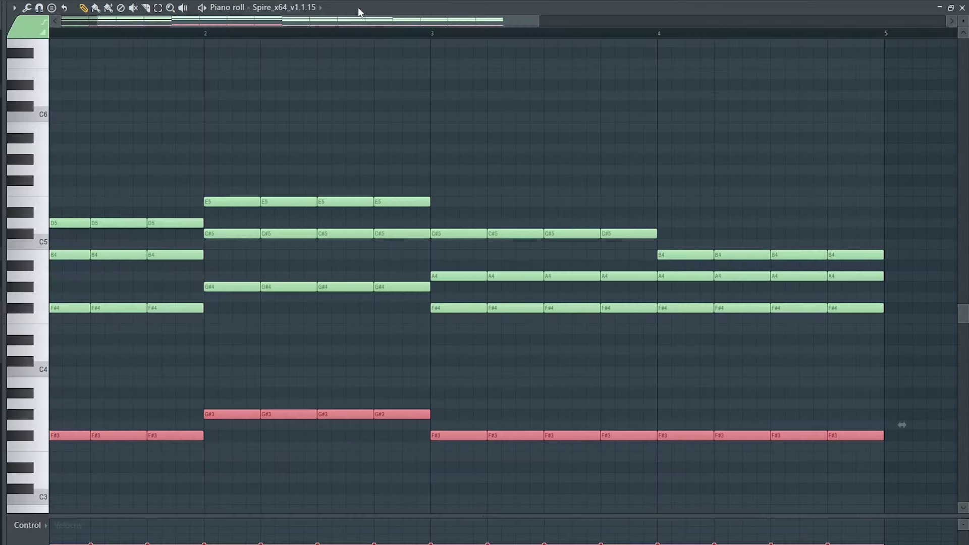
- In the Spire copy of the chords, delete the low F#3 and G#3 notes and keep only the first chord of each bar
{"action": "key", "text": "Delete"}
{"action": "scroll", "coordinate": [123, 359], "scroll_direction": "left", "scroll_amount": 2}
{"action": "right_click", "coordinate": [76, 435]}
{"action": "left_click_drag", "start_coordinate": [130, 210], "coordinate": [243, 372]}
{"action": "left_click_drag", "start_coordinate": [335, 156], "coordinate": [451, 290]}
{"action": "left_click_drag", "start_coordinate": [580, 362], "coordinate": [727, 176]}
{"action": "left_click_drag", "start_coordinate": [807, 188], "coordinate": [946, 335]}
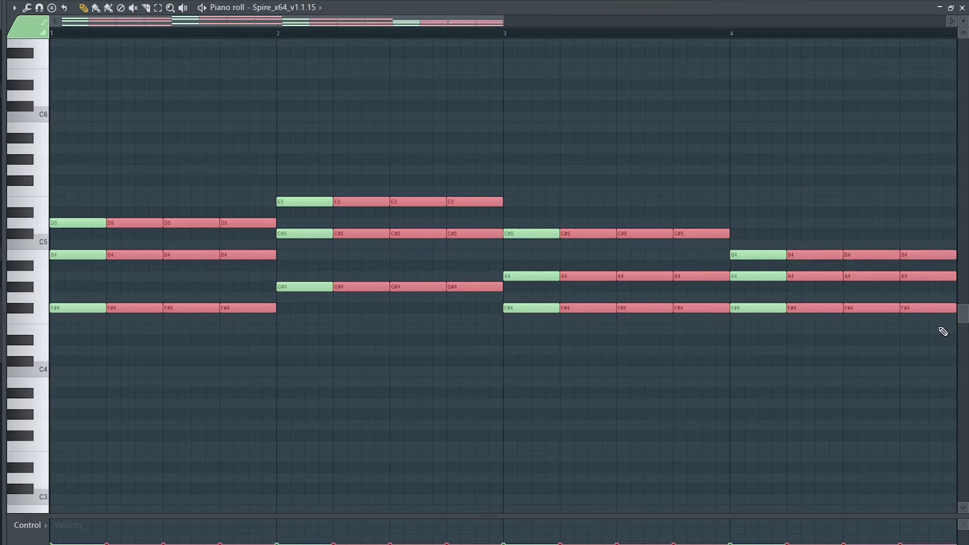
{"action": "key", "text": "Delete"}
- Stretch the four remaining Spire chords to one full bar each, transpose them up an octave, and play the result
{"action": "left_click_drag", "start_coordinate": [889, 374], "coordinate": [52, 154]}
{"action": "left_click_drag", "start_coordinate": [101, 222], "coordinate": [276, 223]}
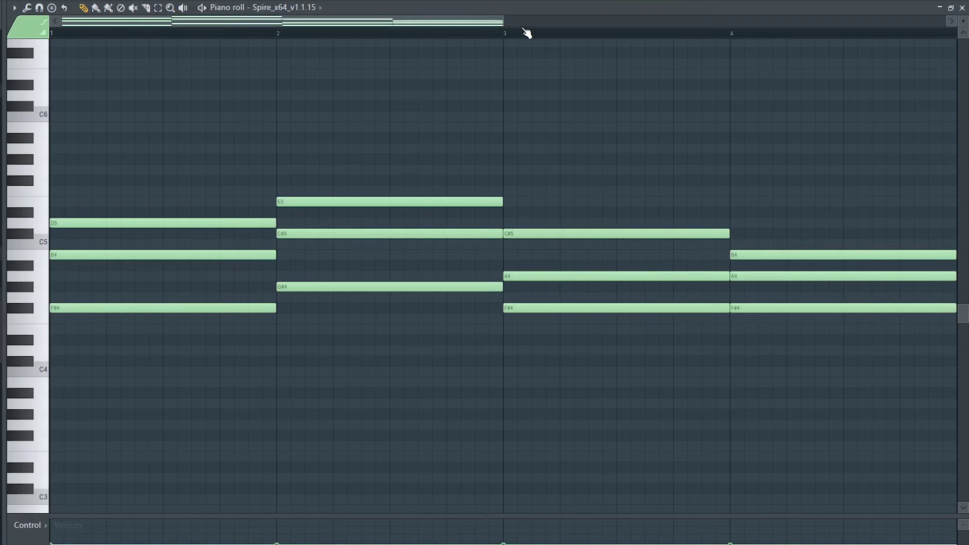
{"action": "left_click_drag", "start_coordinate": [503, 23], "coordinate": [507, 24]}
{"action": "key", "text": "ctrl+a"}
{"action": "key", "text": "ctrl+Up"}
{"action": "key", "text": "ctrl+d"}
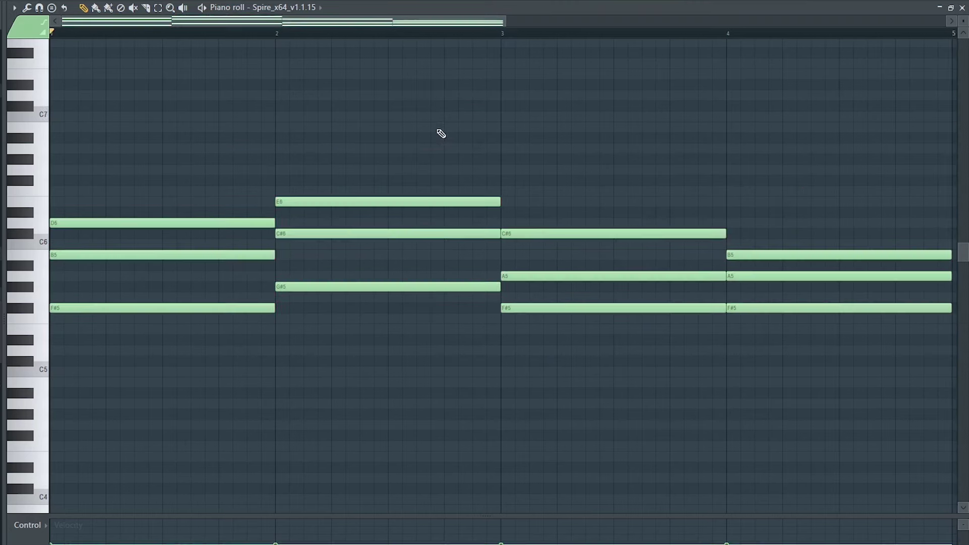
{"action": "key", "text": "space"}
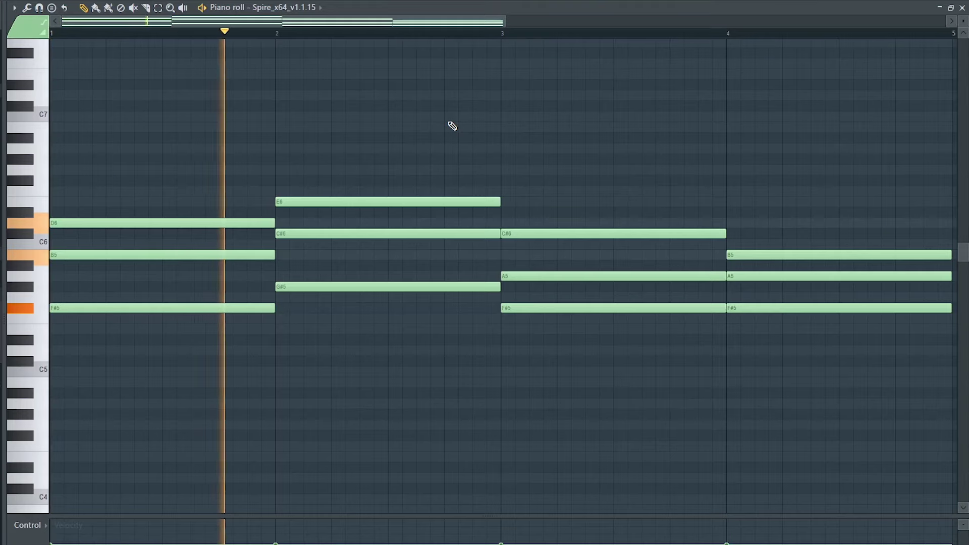
{"action": "left_click", "coordinate": [605, 35]}
{"action": "left_click", "coordinate": [817, 37]}
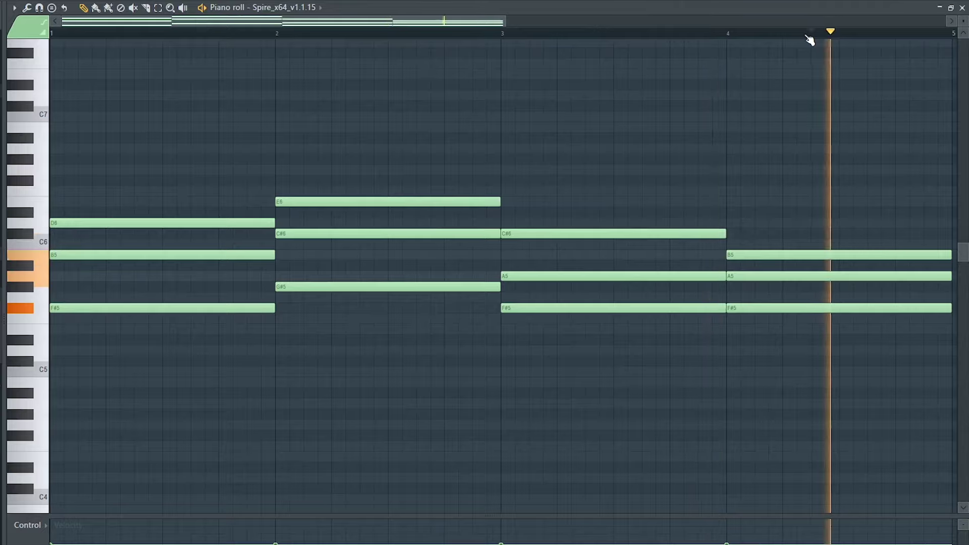
{"action": "key", "text": "space"}
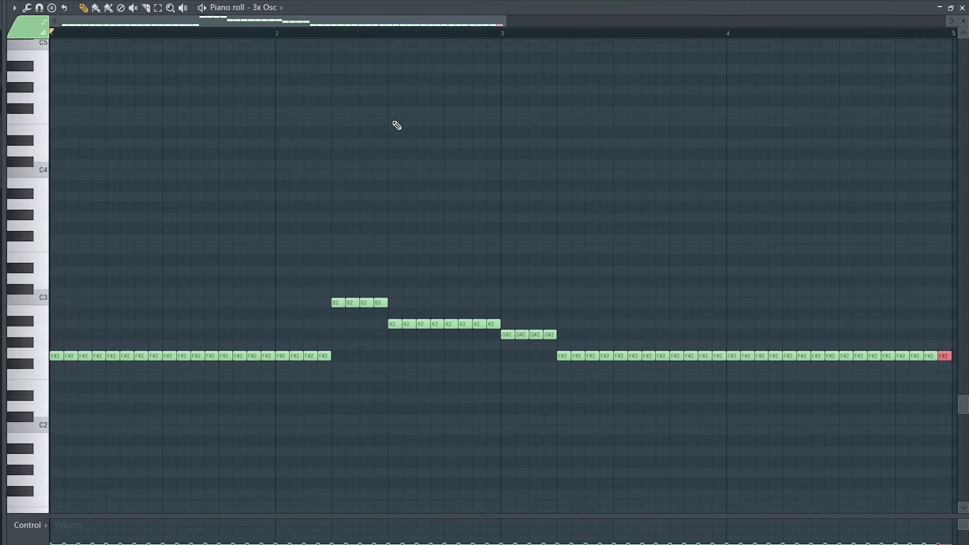
- Apply the 20Hz + 18kHz cut preset to the 3x Osc track's EQ and pull the high cut down to just above 50 Hz
{"action": "key", "text": "space"}
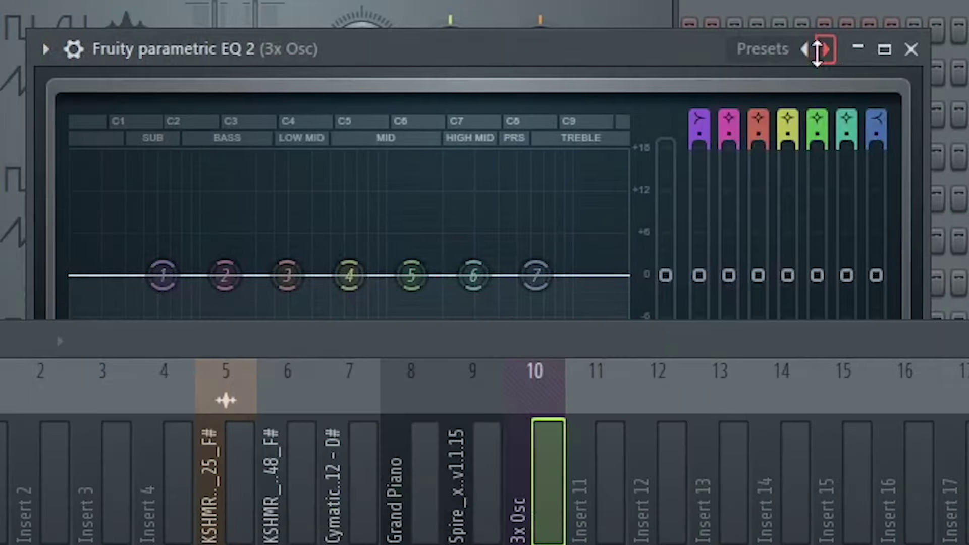
{"action": "left_click", "coordinate": [825, 48]}
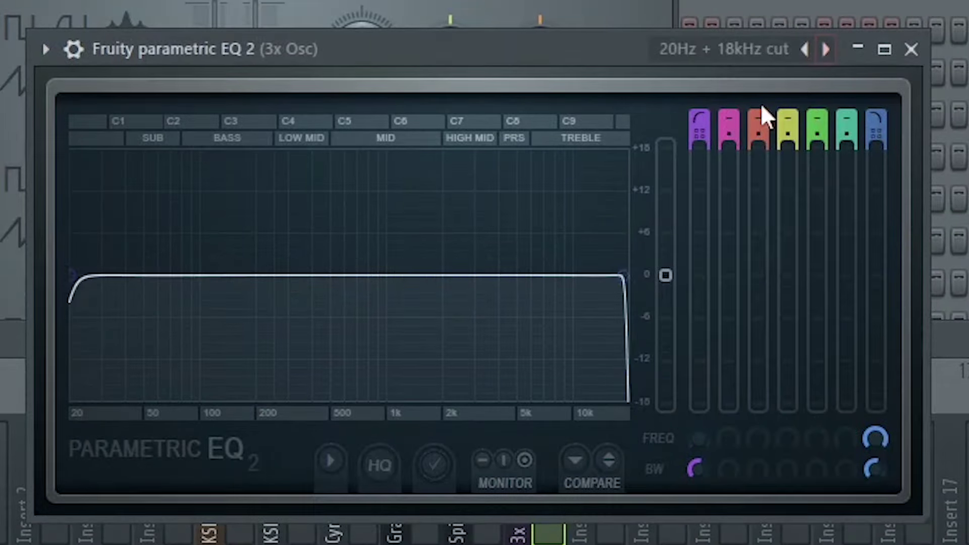
{"action": "left_click_drag", "start_coordinate": [616, 288], "coordinate": [167, 275]}
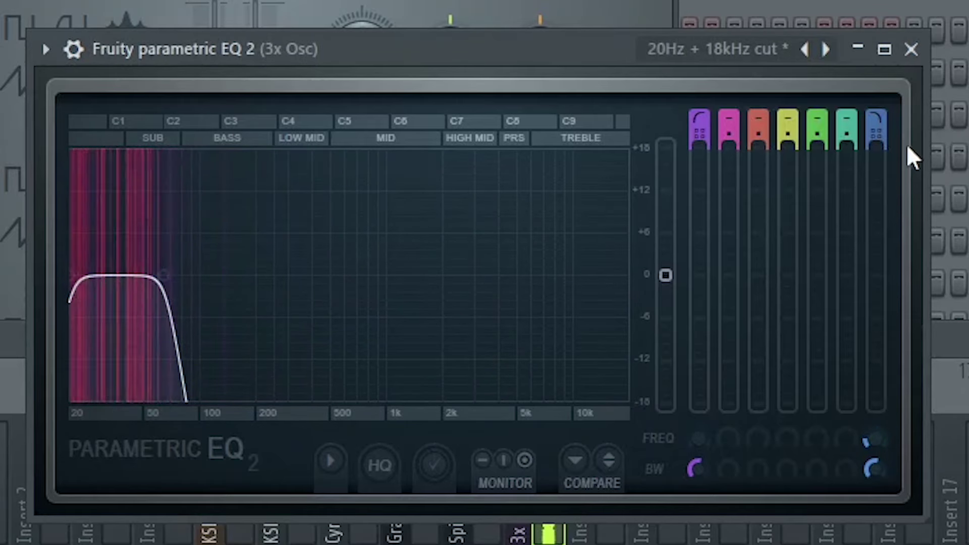
{"action": "left_click", "coordinate": [910, 49]}
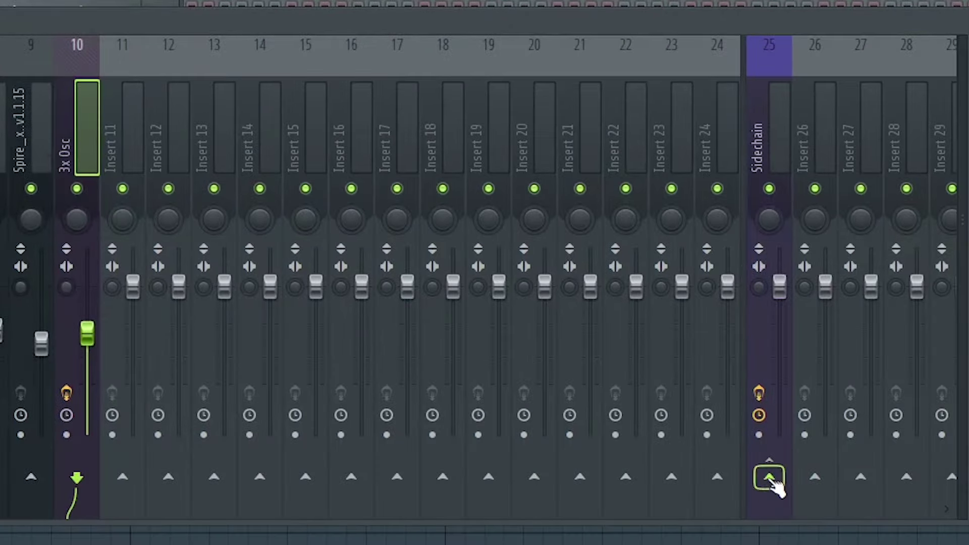
- Route the 3x Osc mixer track to the Sidechain track
{"action": "right_click", "coordinate": [770, 479]}
{"action": "left_click", "coordinate": [860, 510]}
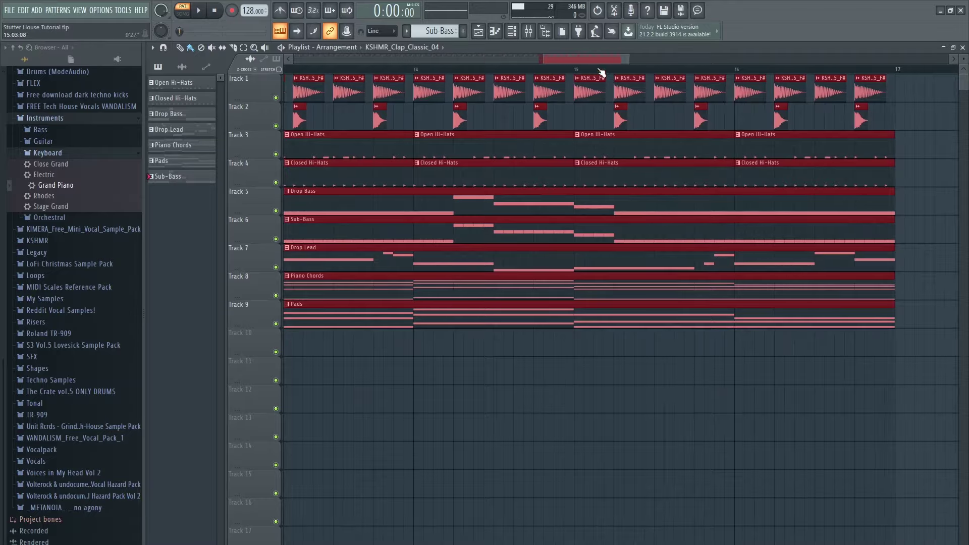
- Place the KSHMR_Ride_03 sample on Track 10 at bar 9 and lower its channel volume
{"action": "scroll", "coordinate": [600, 72], "scroll_direction": "down", "scroll_amount": 10}
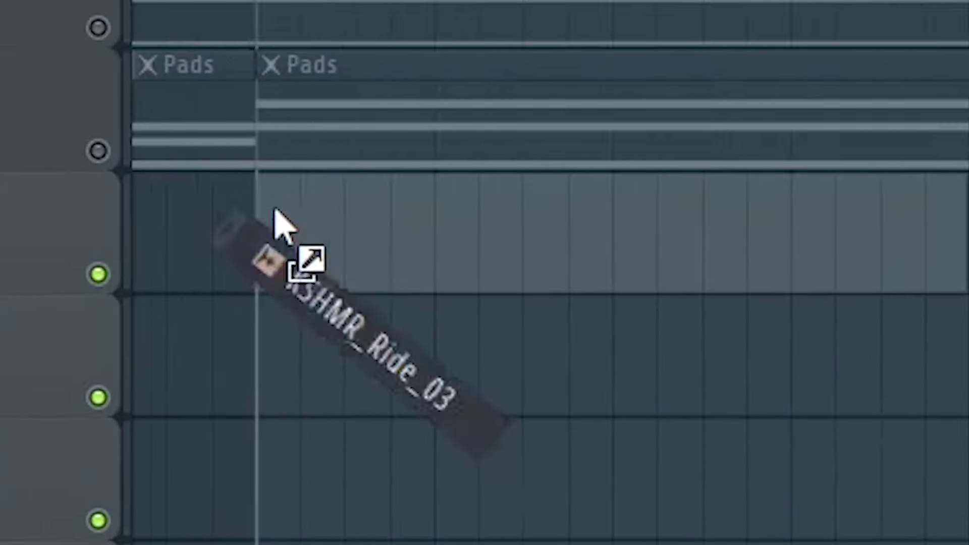
{"action": "left_click_drag", "start_coordinate": [274, 222], "coordinate": [156, 264]}
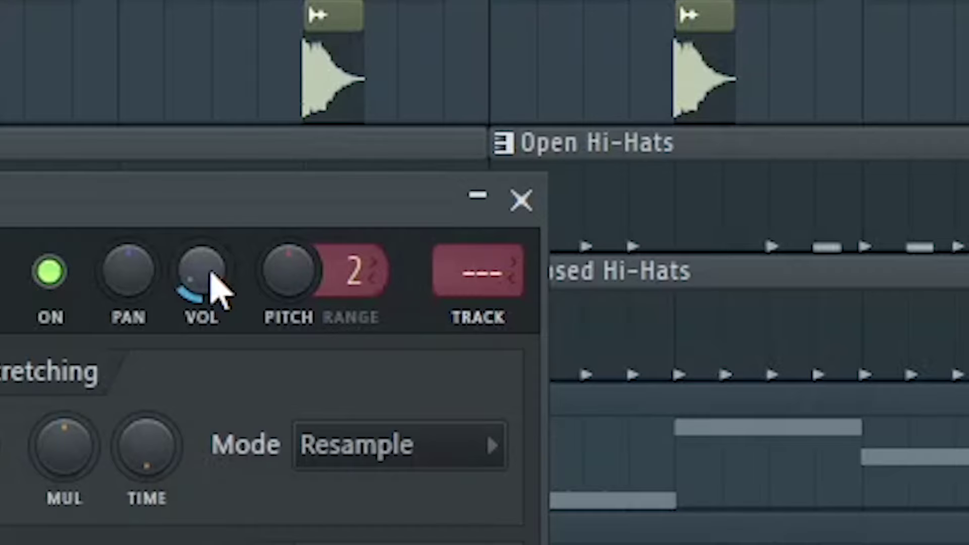
{"action": "left_click", "coordinate": [521, 201]}
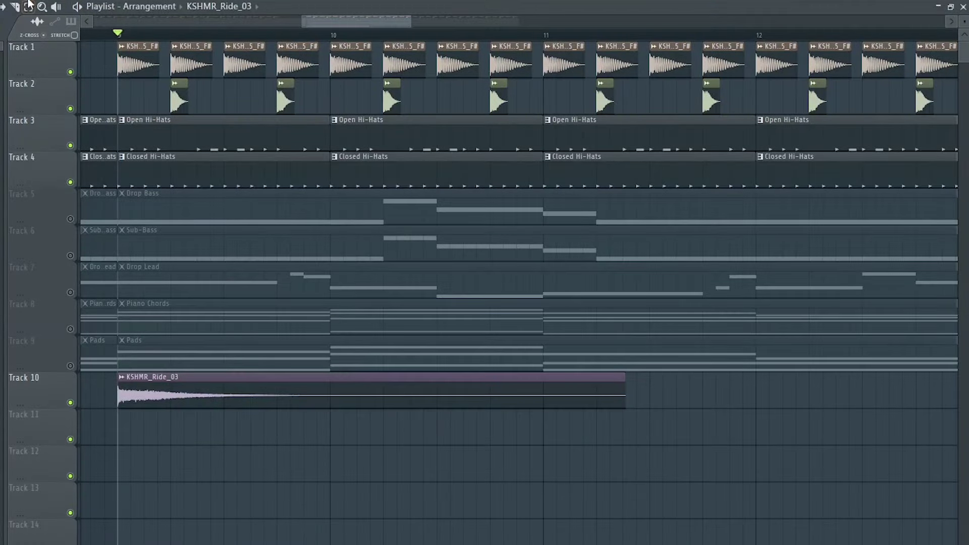
- Trim the KSHMR_Ride_03 clip to one beat and repeat it on every beat from bar 9 through bar 12
{"action": "right_click", "coordinate": [244, 391]}
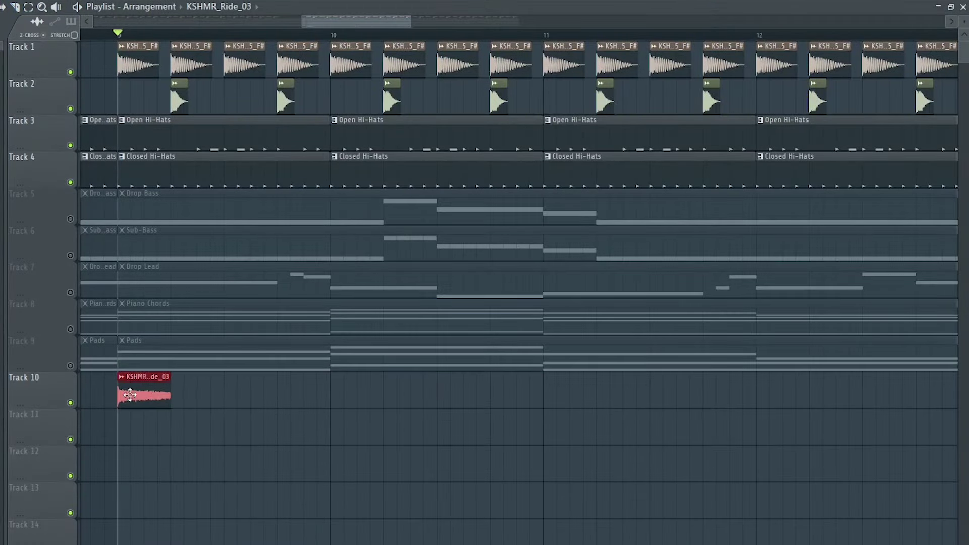
{"action": "key", "text": "ctrl+b"}
{"action": "key", "text": "ctrl+b"}
{"action": "key", "text": "ctrl+b"}
{"action": "key", "text": "ctrl+b"}
{"action": "key", "text": "ctrl+b"}
{"action": "key", "text": "ctrl+b"}
{"action": "key", "text": "ctrl+b"}
{"action": "key", "text": "ctrl+b"}
{"action": "key", "text": "ctrl+b"}
{"action": "key", "text": "ctrl+b"}
{"action": "key", "text": "ctrl+b"}
{"action": "key", "text": "ctrl+b"}
{"action": "key", "text": "ctrl+b"}
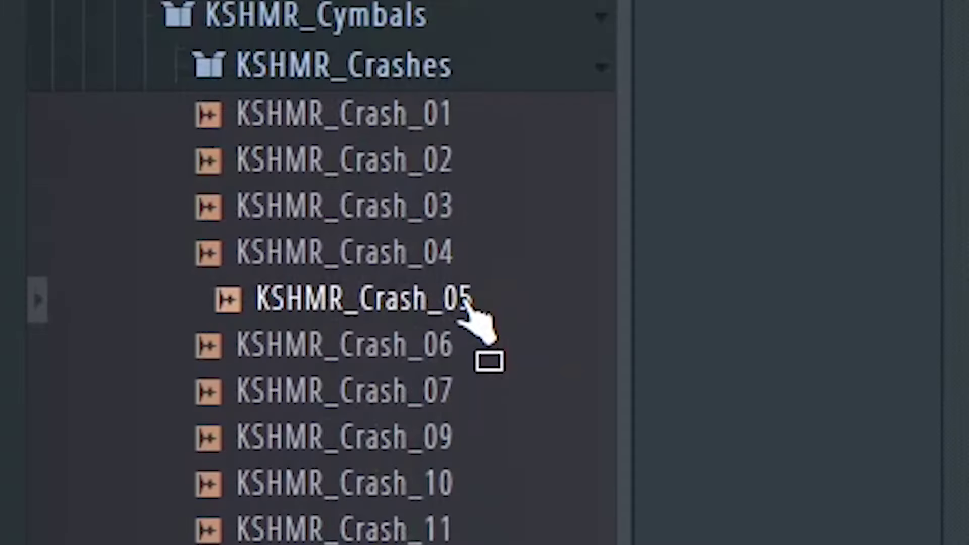
- Place KSHMR_Crash_05 on Track 11 at bar 9 with reduced volume, and a reversed copy that ends at the start of bar 8
{"action": "left_click_drag", "start_coordinate": [470, 303], "coordinate": [129, 434]}
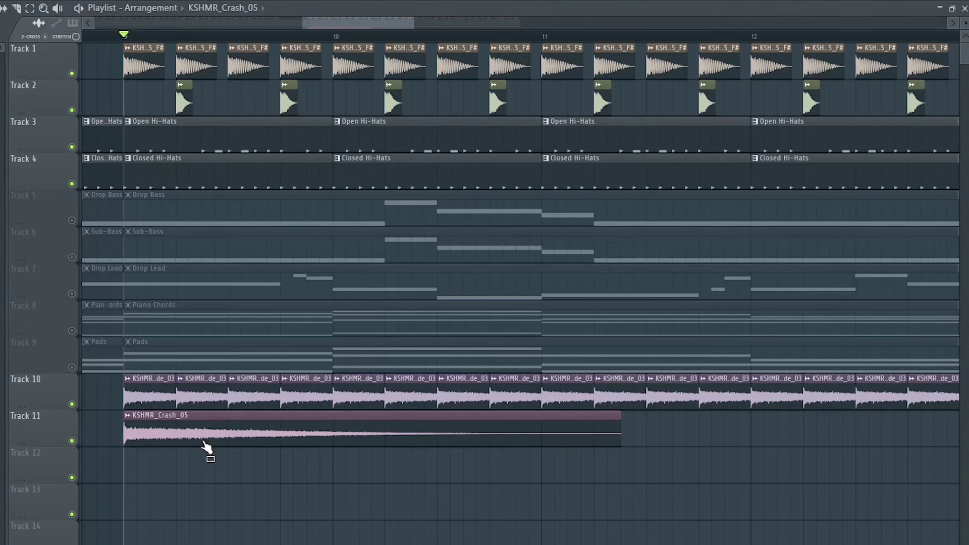
{"action": "double_click", "coordinate": [204, 441]}
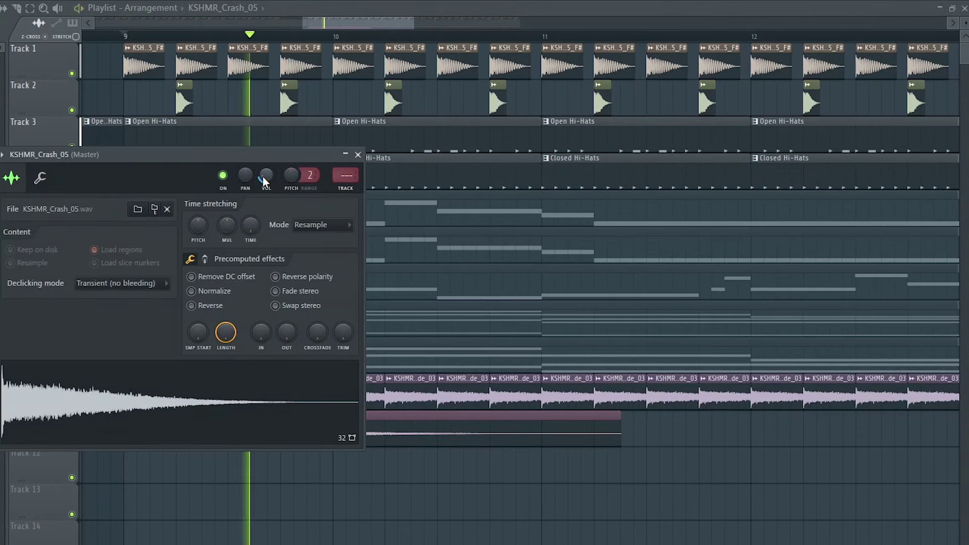
{"action": "key", "text": "space"}
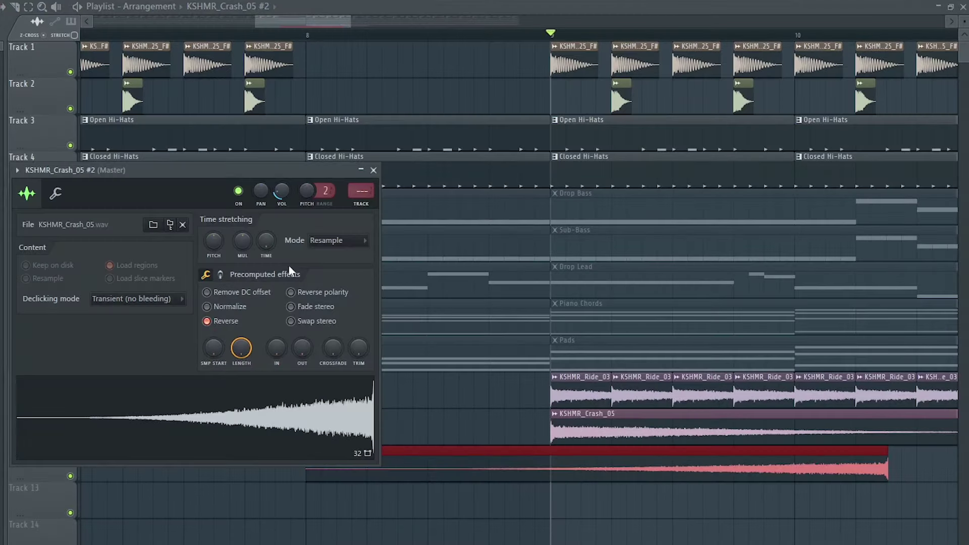
{"action": "left_click", "coordinate": [374, 170]}
{"action": "left_click_drag", "start_coordinate": [713, 472], "coordinate": [297, 474]}
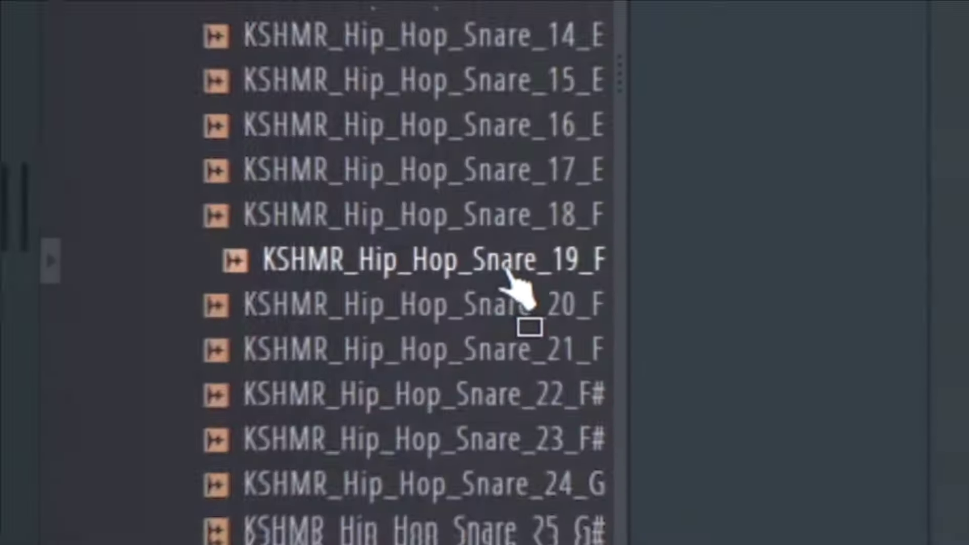
- Place KSHMR_Hip_Hop_Snare_19_F at the start of bar 8, set its time-stretching mode to Stretch, and adjust its pitch and volume
{"action": "left_click_drag", "start_coordinate": [519, 292], "coordinate": [174, 343]}
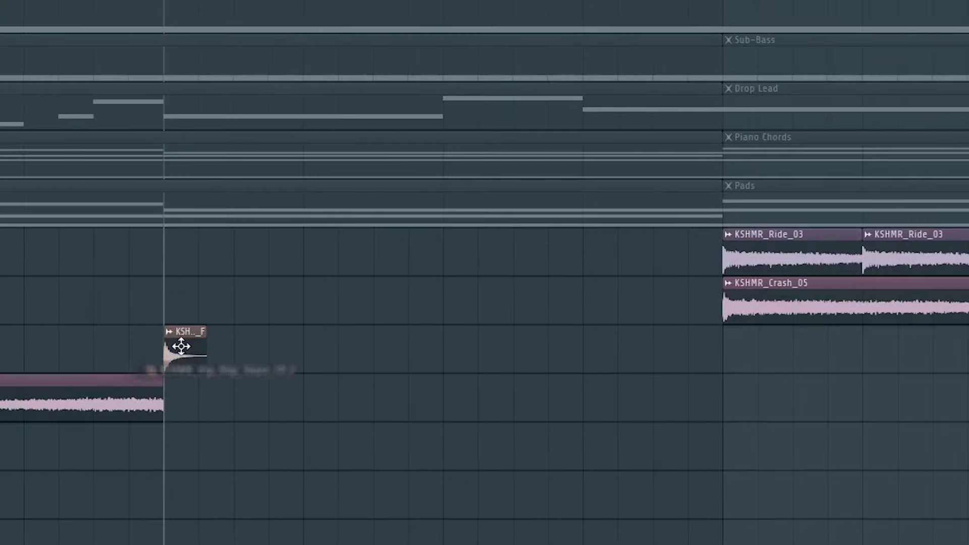
{"action": "double_click", "coordinate": [180, 346]}
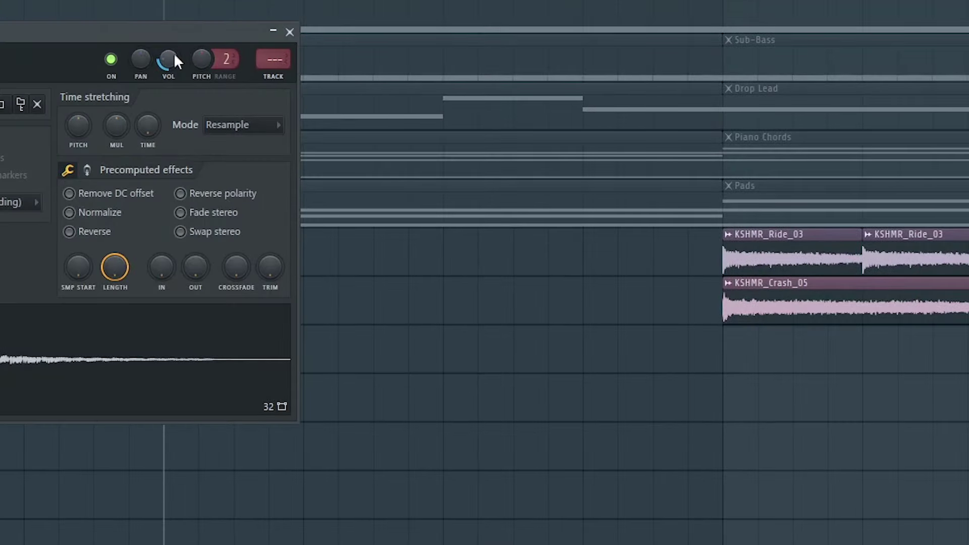
{"action": "left_click", "coordinate": [256, 135]}
{"action": "left_click", "coordinate": [243, 175]}
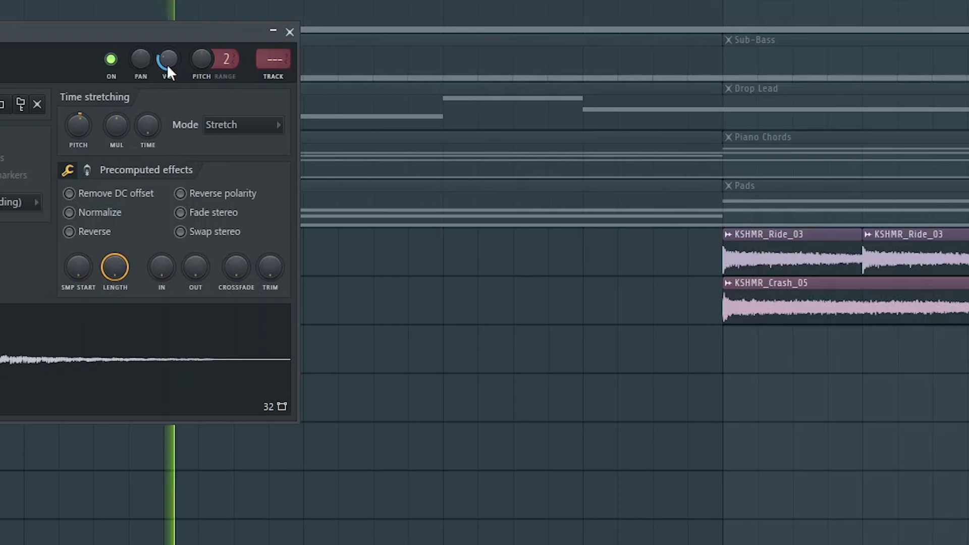
{"action": "left_click", "coordinate": [290, 31]}
- Complete a snare fill in bar 8 with hits on sixteenth steps 1, 2, 4, 7, 9, 11 and 13 to 16, and play it
{"action": "left_click_drag", "start_coordinate": [217, 394], "coordinate": [290, 349]}
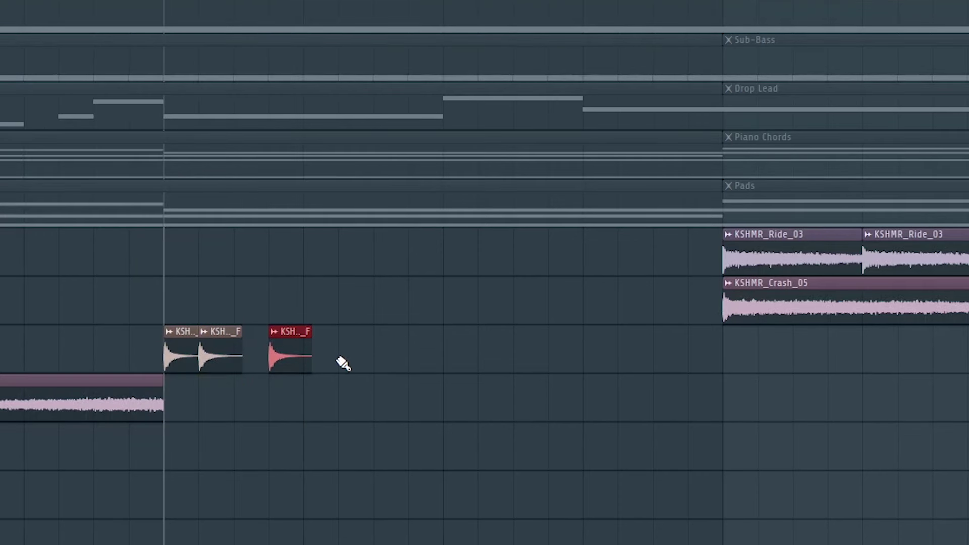
{"action": "mouse_move", "coordinate": [389, 364]}
{"action": "left_mouse_down"}
{"action": "mouse_move", "coordinate": [524, 365]}
{"action": "mouse_move", "coordinate": [626, 415]}
{"action": "mouse_move", "coordinate": [742, 353]}
{"action": "mouse_move", "coordinate": [706, 353]}
{"action": "left_mouse_up"}
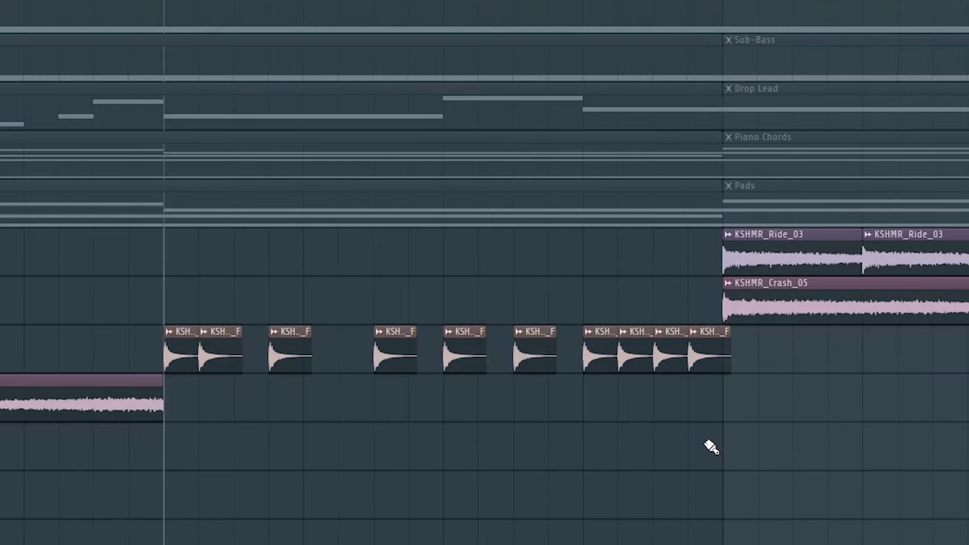
{"action": "key", "text": "space"}
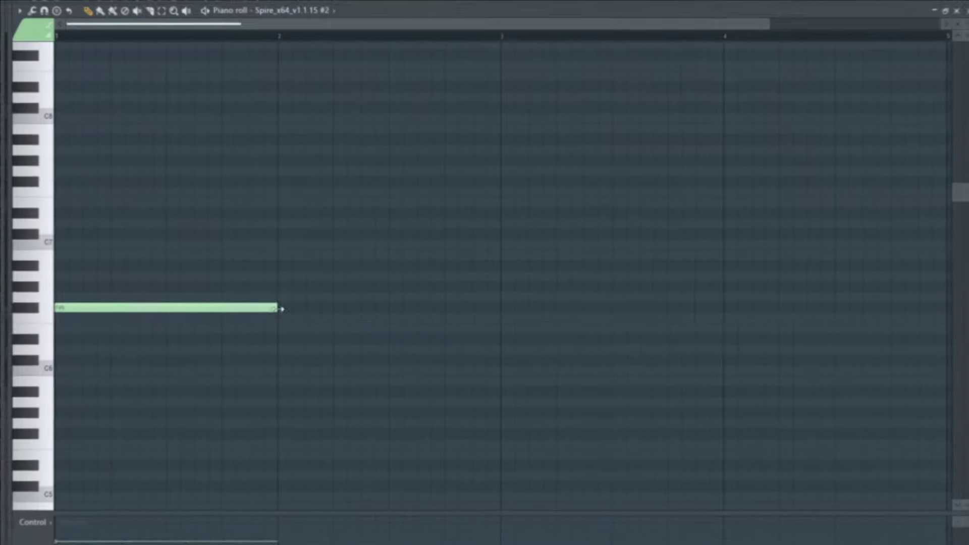
- Stretch the single F# note of the second Spire channel across all four bars and transpose it up an octave to F#7
{"action": "left_click_drag", "start_coordinate": [281, 307], "coordinate": [952, 307]}
{"action": "key", "text": "ctrl+a"}
{"action": "key", "text": "ctrl+Up"}
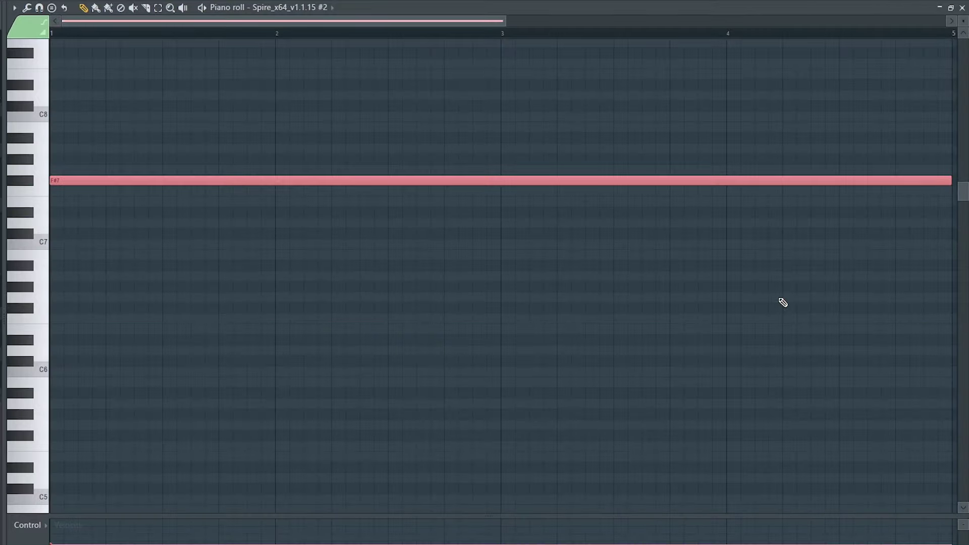
- Deselect the four-bar F#7 note and play the pattern
{"action": "scroll", "coordinate": [783, 303], "scroll_direction": "up", "scroll_amount": 4}
{"action": "key", "text": "ctrl+d"}
{"action": "scroll", "coordinate": [588, 160], "scroll_direction": "down", "scroll_amount": 1}
{"action": "key", "text": "space"}
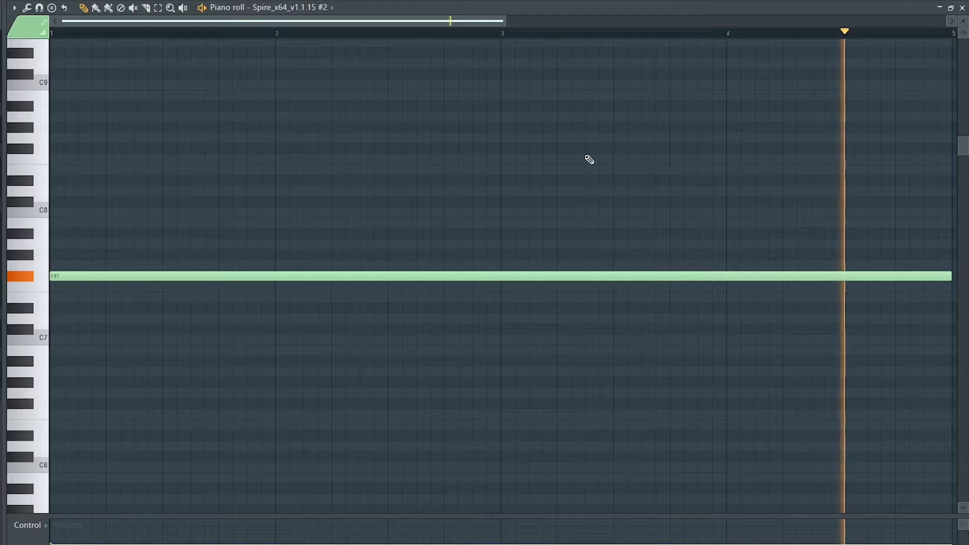
{"action": "key", "text": "space"}
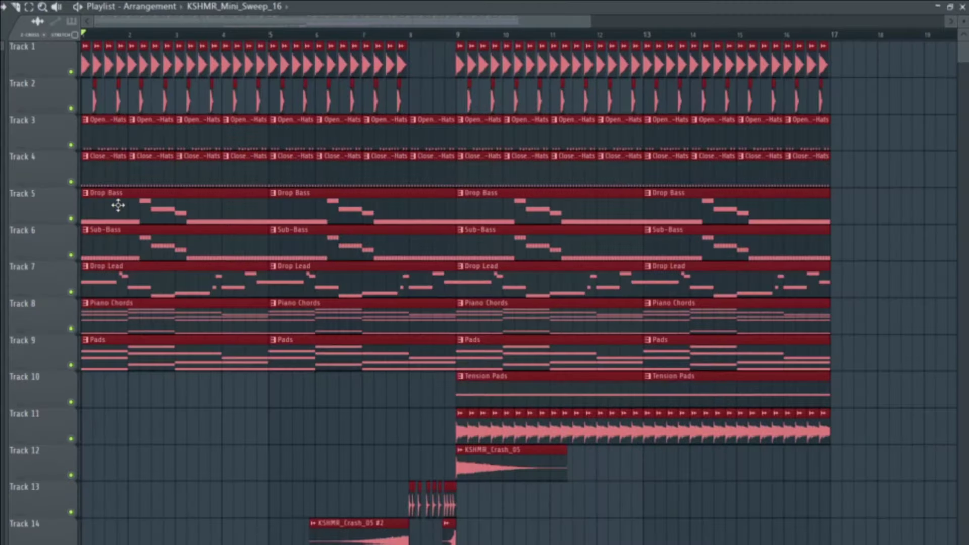
- Move the whole drop section to start at bar 25 and place Pads clips on Track 6 at bars 1 and 5
{"action": "scroll", "coordinate": [940, 208], "scroll_direction": "up", "scroll_amount": 5}
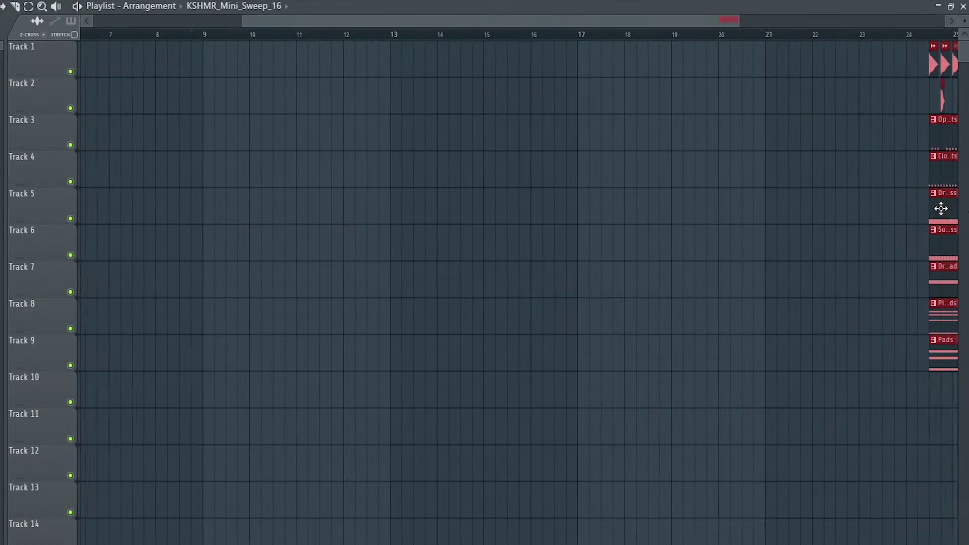
{"action": "scroll", "coordinate": [940, 209], "scroll_direction": "down", "scroll_amount": 5}
{"action": "left_click", "coordinate": [843, 190]}
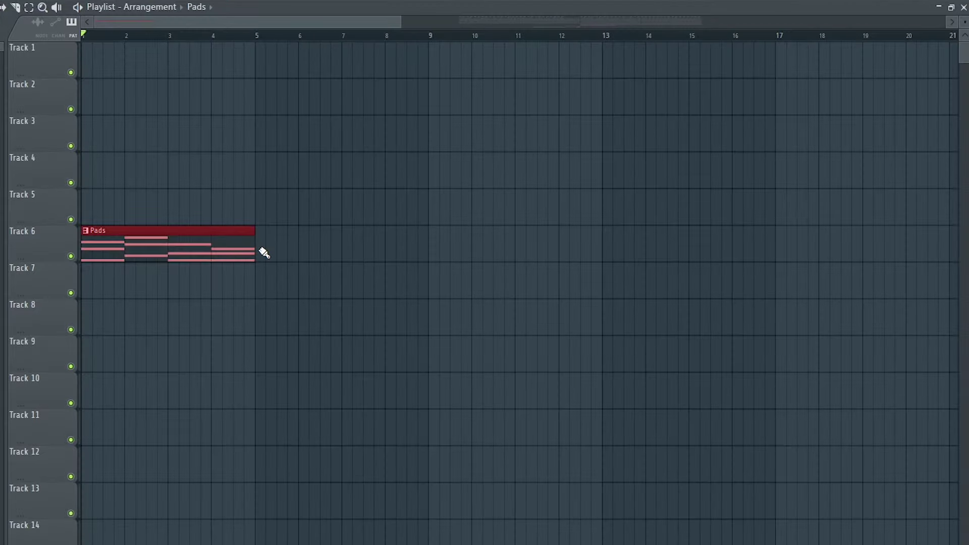
{"action": "left_click", "coordinate": [262, 252]}
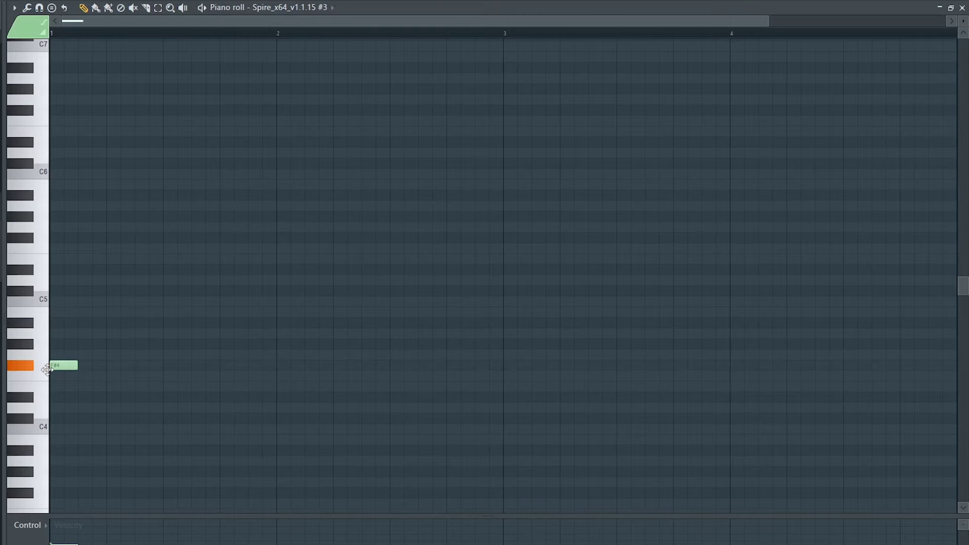
- Write the third Spire channel's bass line with F#4 held over bars 1 and 2 and G#4 over bar 3, and play it
{"action": "scroll", "coordinate": [48, 369], "scroll_direction": "down", "scroll_amount": 3}
{"action": "left_click_drag", "start_coordinate": [768, 20], "coordinate": [770, 26]}
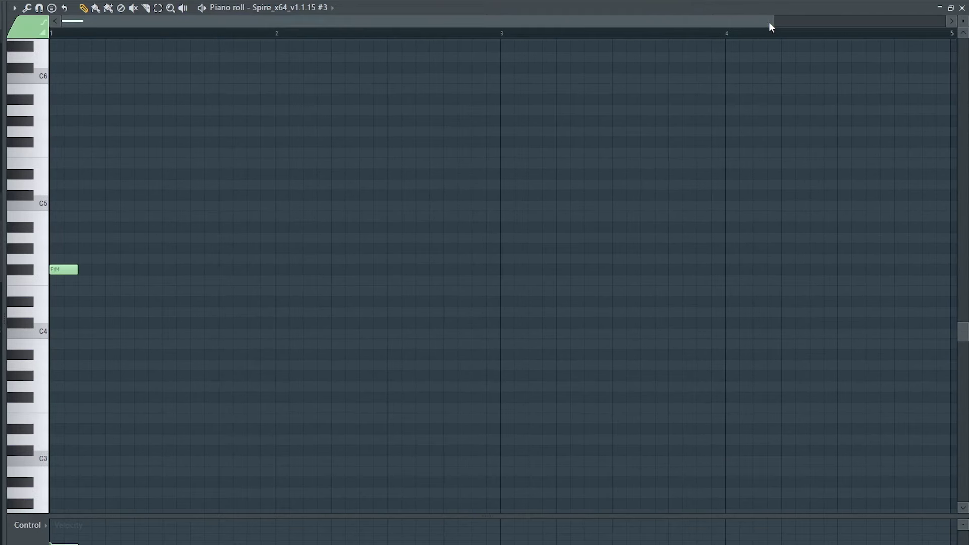
{"action": "left_click_drag", "start_coordinate": [75, 268], "coordinate": [499, 269]}
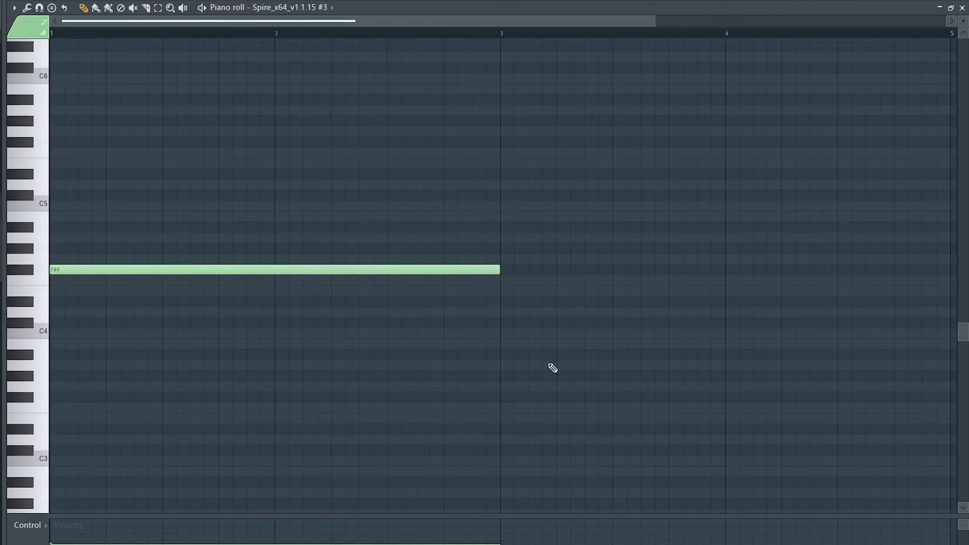
{"action": "left_click", "coordinate": [509, 248]}
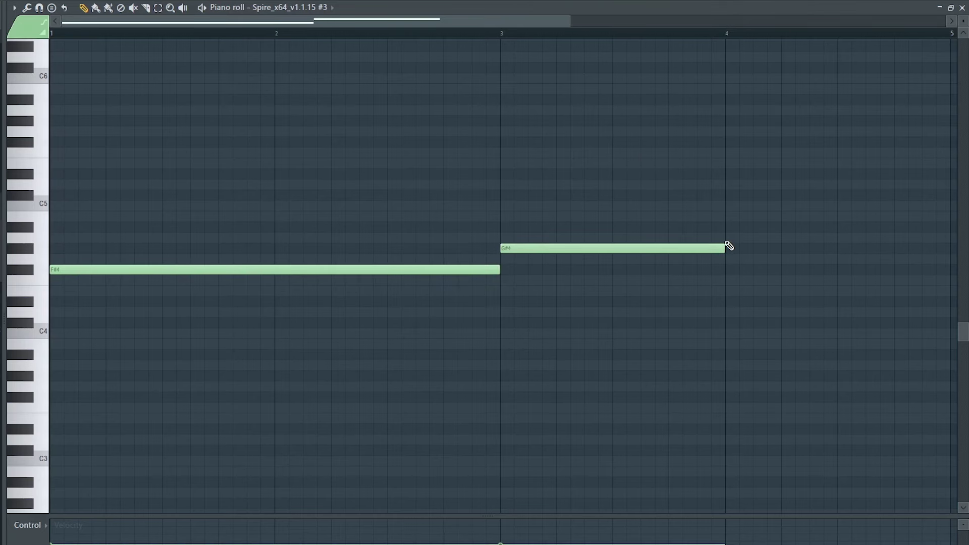
{"action": "key", "text": "space"}
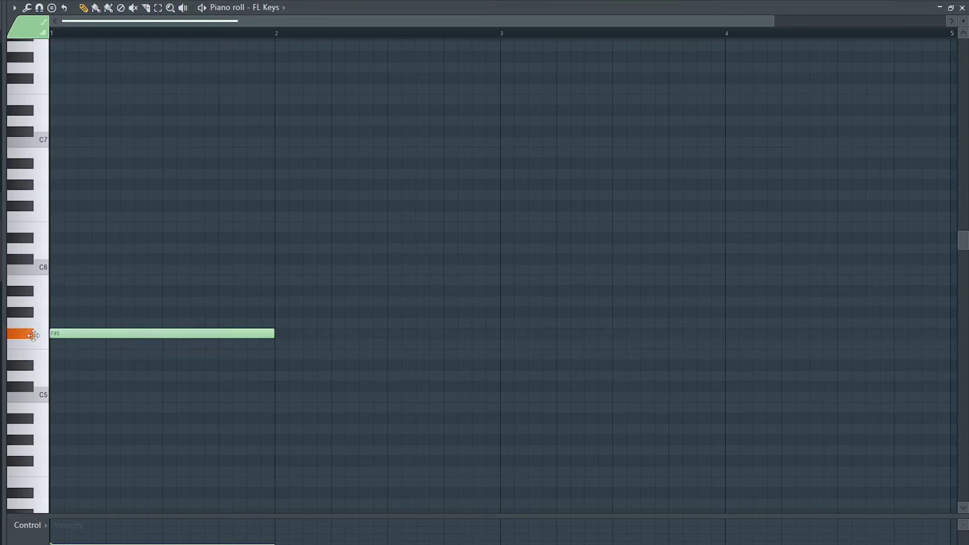
- Start the FL Keys melody in bar 1 with a three-beat F#5 followed by half-beat A5 and G#5 notes
{"action": "left_click_drag", "start_coordinate": [393, 294], "coordinate": [396, 302]}
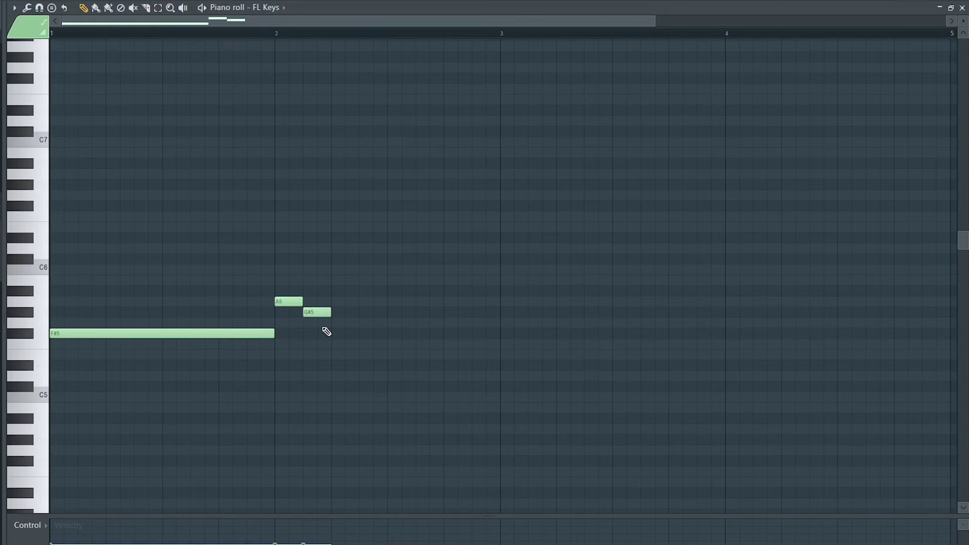
{"action": "key", "text": "space"}
{"action": "key", "text": "space"}
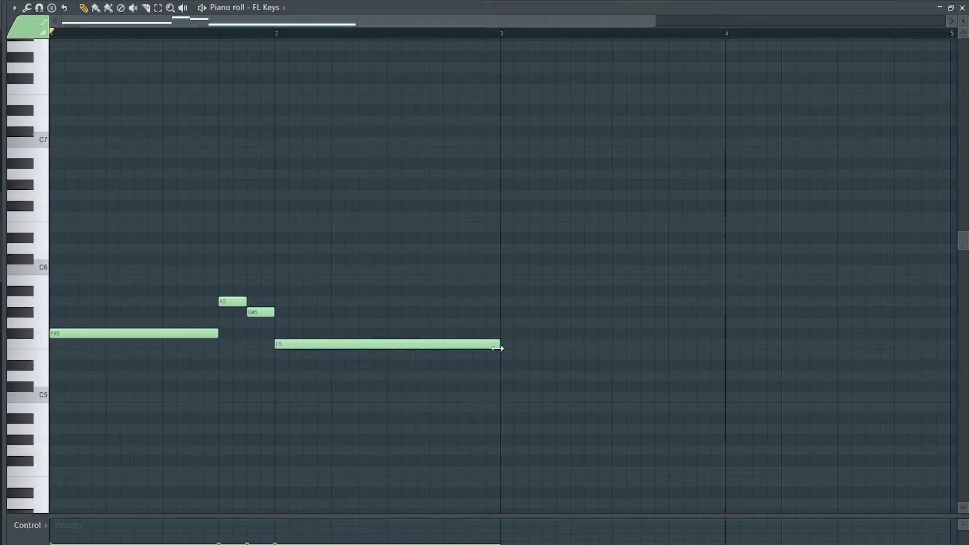
- Complete bars 2 to 4 of the FL Keys melody with E5, C#5, D5, E5, G#5, E5, A5 and F#5, and play it
{"action": "left_click_drag", "start_coordinate": [473, 341], "coordinate": [459, 352]}
{"action": "key", "text": "space"}
{"action": "scroll", "coordinate": [465, 356], "scroll_direction": "down", "scroll_amount": 2}
{"action": "key", "text": "space"}
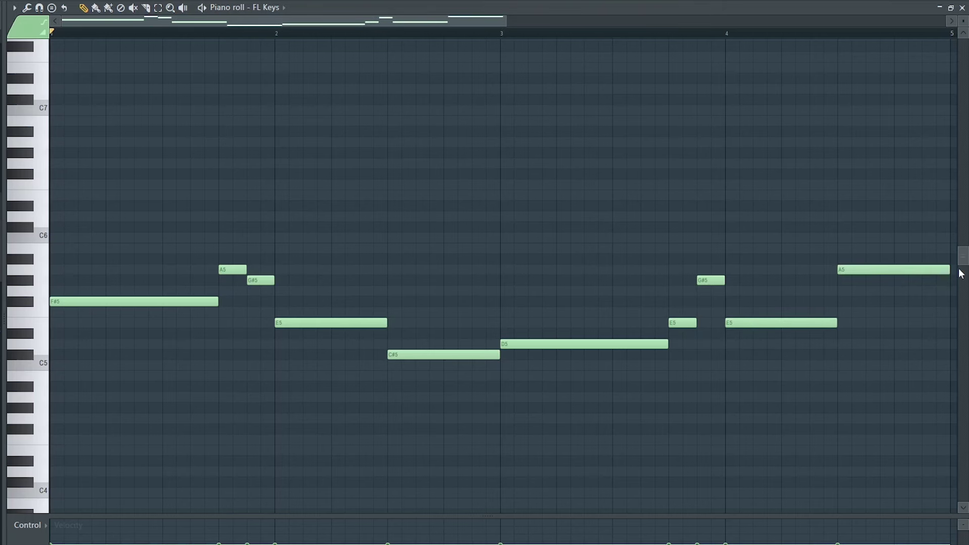
{"action": "key", "text": "space"}
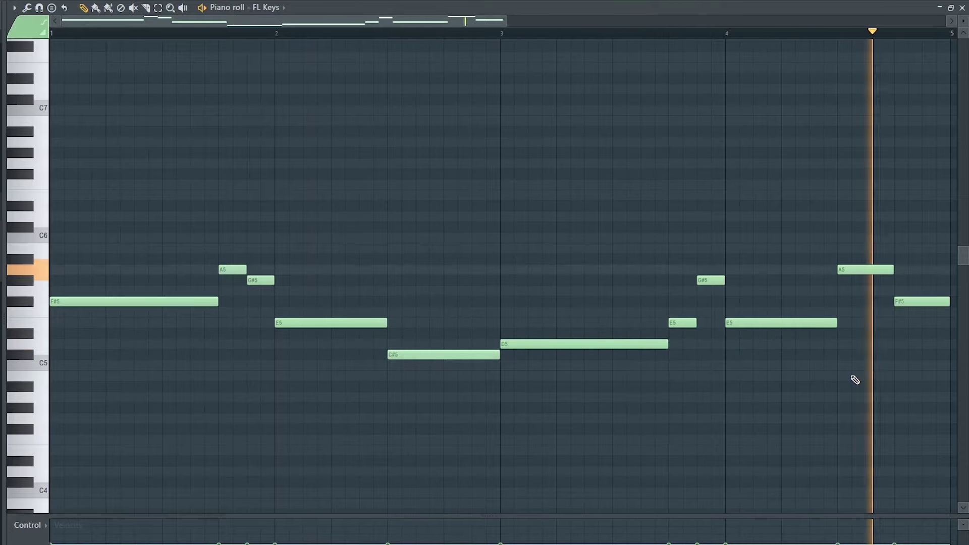
- Duplicate the whole FL Keys melody one octave higher and play both layers together
{"action": "key", "text": "ctrl+a"}
{"action": "left_click_drag", "start_coordinate": [943, 302], "coordinate": [752, 185]}
{"action": "key", "text": "ctrl+d"}
{"action": "key", "text": "space"}
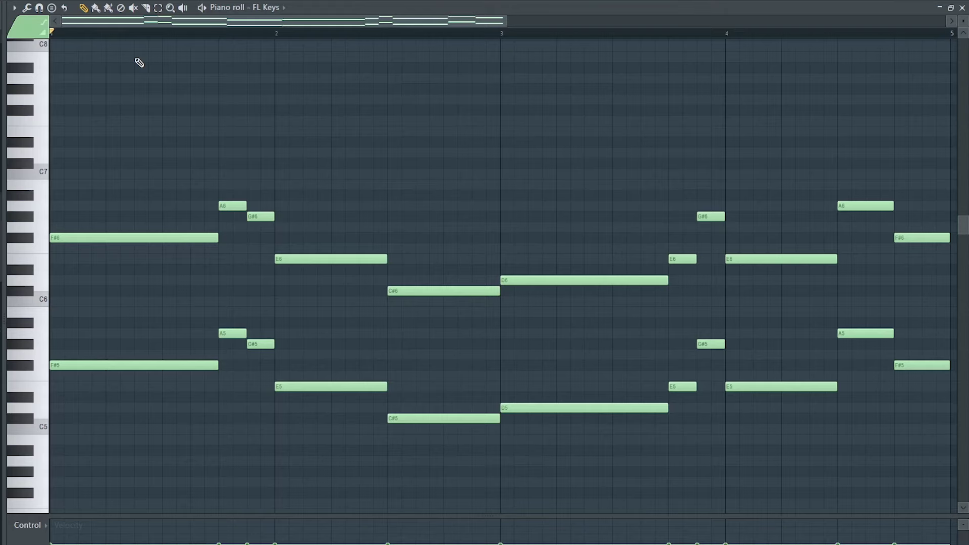
{"action": "key", "text": "space"}
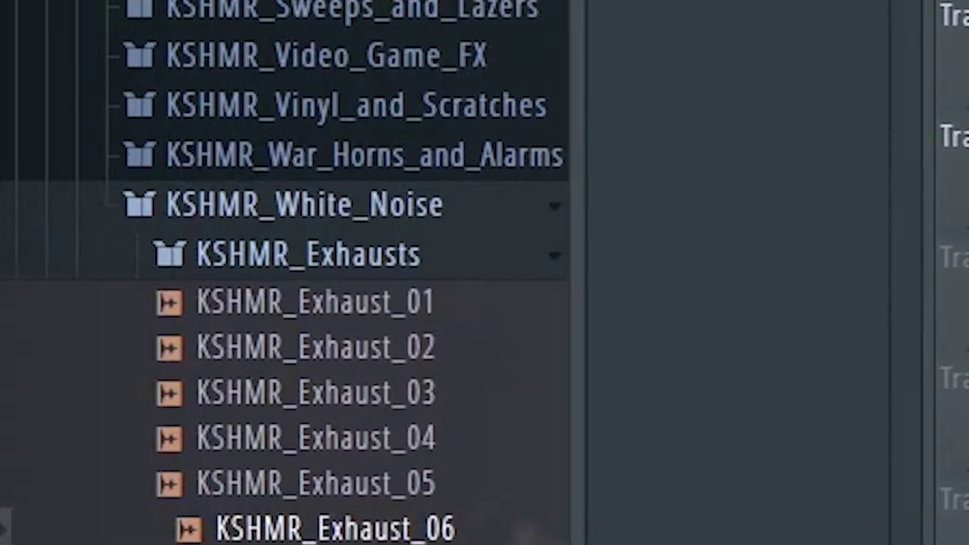
- Place KSHMR_Exhaust_06 on Track 8 at bar 17 and add a reversed copy that ends at bar 17
{"action": "left_click_drag", "start_coordinate": [335, 526], "coordinate": [89, 307]}
{"action": "double_click", "coordinate": [91, 308]}
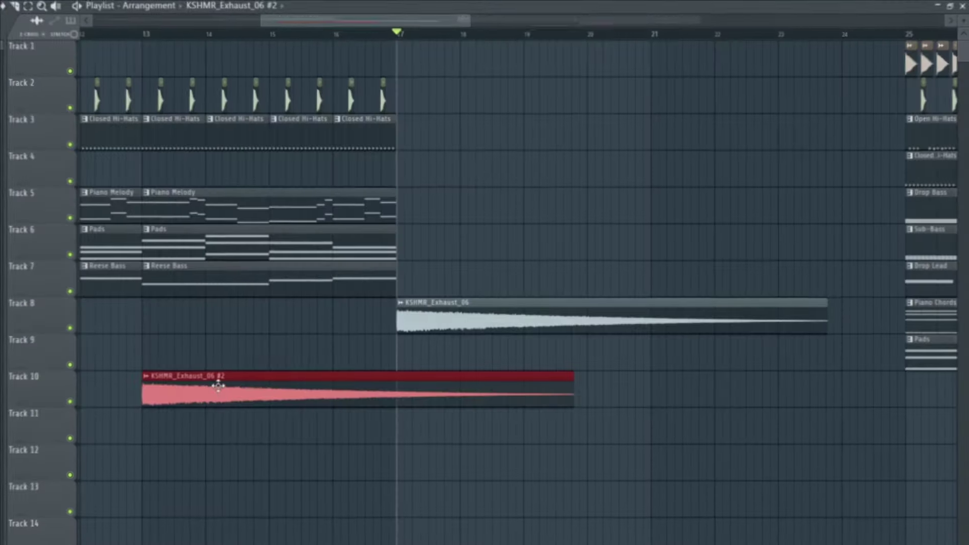
{"action": "left_click", "coordinate": [339, 134]}
{"action": "left_click_drag", "start_coordinate": [314, 380], "coordinate": [269, 382]}
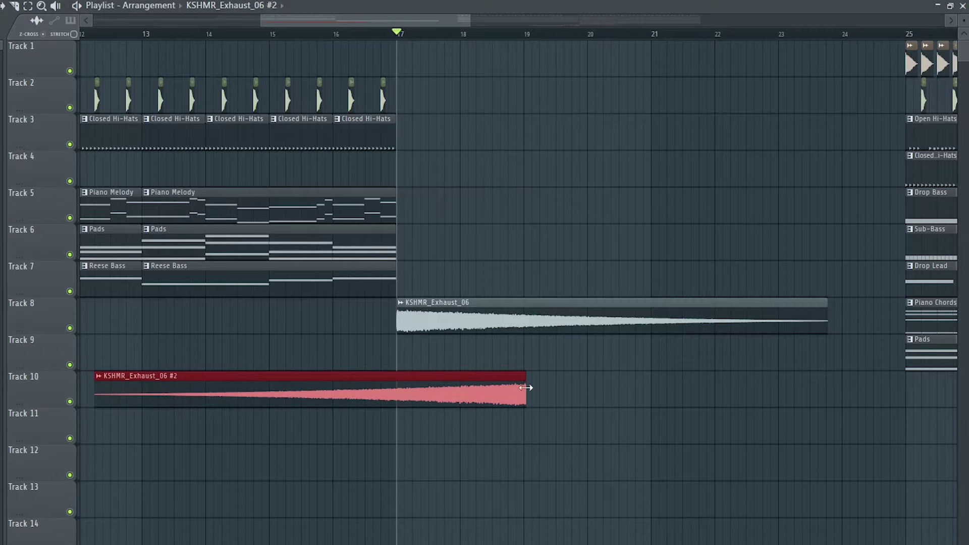
{"action": "left_click_drag", "start_coordinate": [394, 392], "coordinate": [416, 395]}
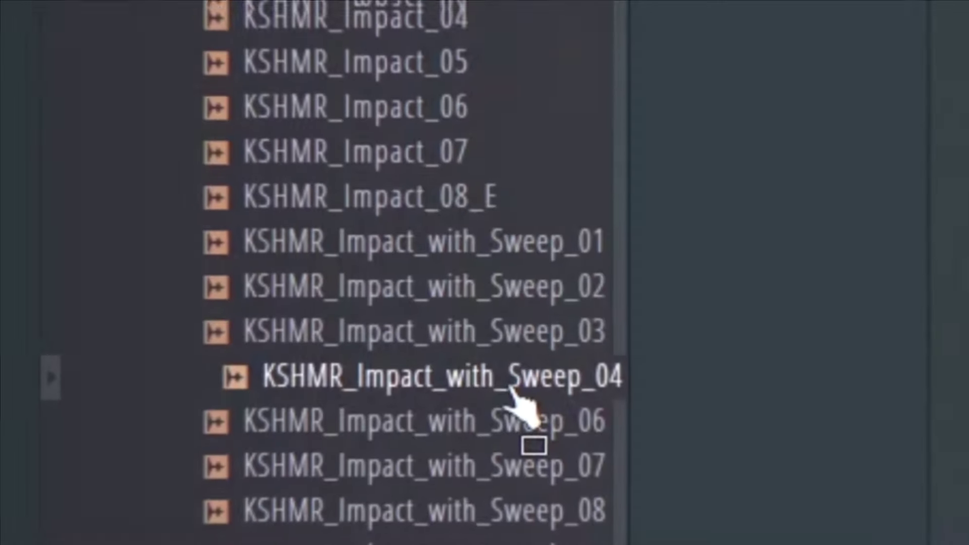
- Place KSHMR_Impact_with_Sweep_04 on the track below the reversed exhaust, with its impact peak aligned to bar 17
{"action": "left_click_drag", "start_coordinate": [513, 393], "coordinate": [238, 318]}
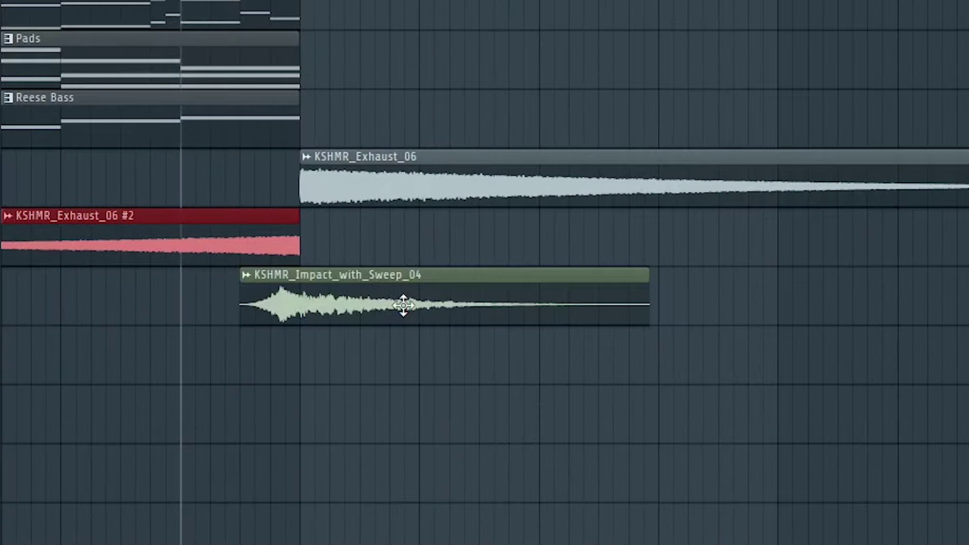
{"action": "left_click_drag", "start_coordinate": [404, 305], "coordinate": [418, 303]}
{"action": "double_click", "coordinate": [420, 301]}
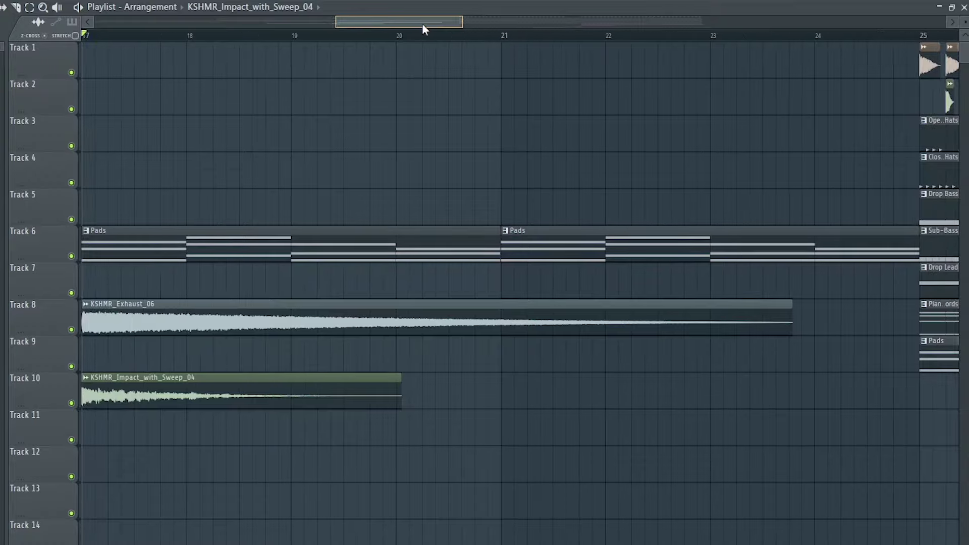
- Fill bars 17–24 of Track 4 with Drop Lead and automate its Fruity Filter cutoff to rise, dip mid-bar 24 and fully open at bar 25
{"action": "left_click_drag", "start_coordinate": [423, 29], "coordinate": [420, 30]}
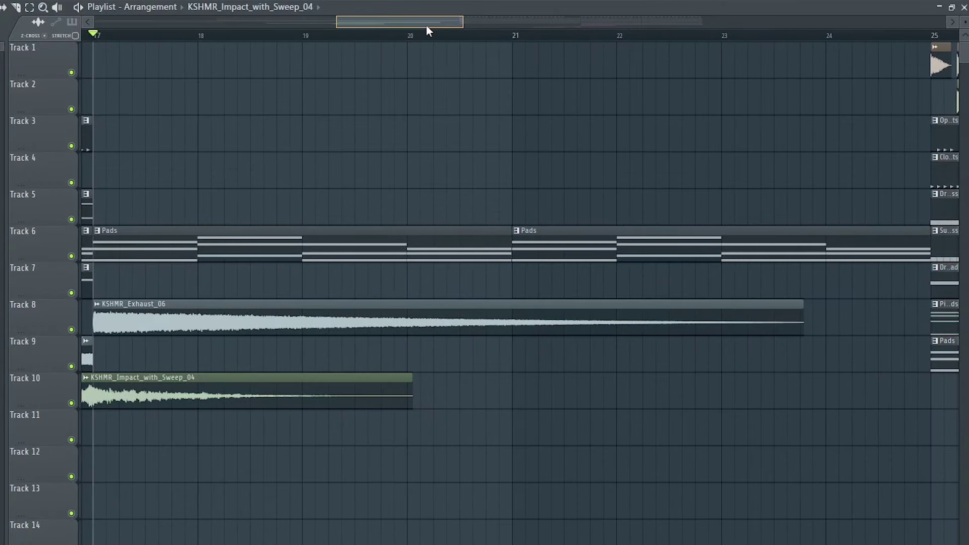
{"action": "left_click_drag", "start_coordinate": [108, 185], "coordinate": [612, 178]}
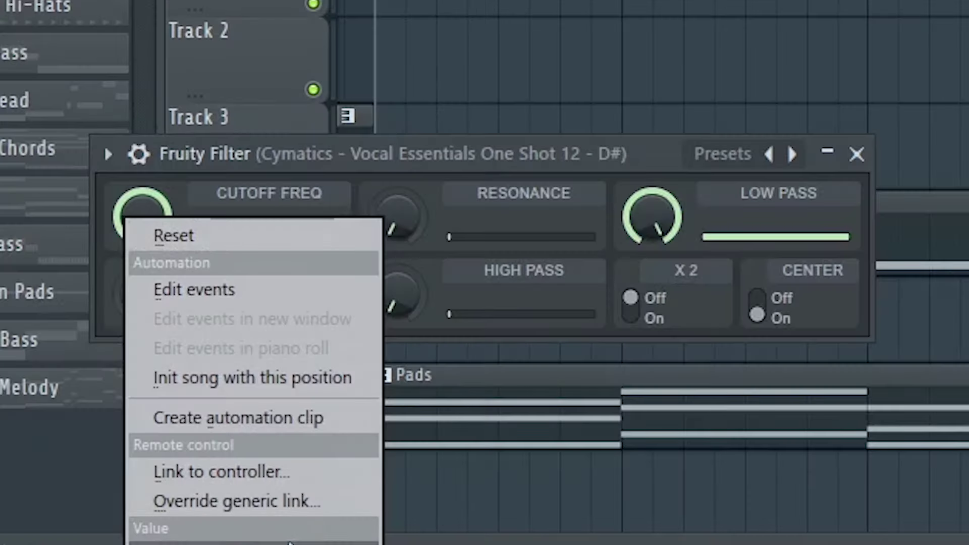
{"action": "left_click", "coordinate": [270, 422]}
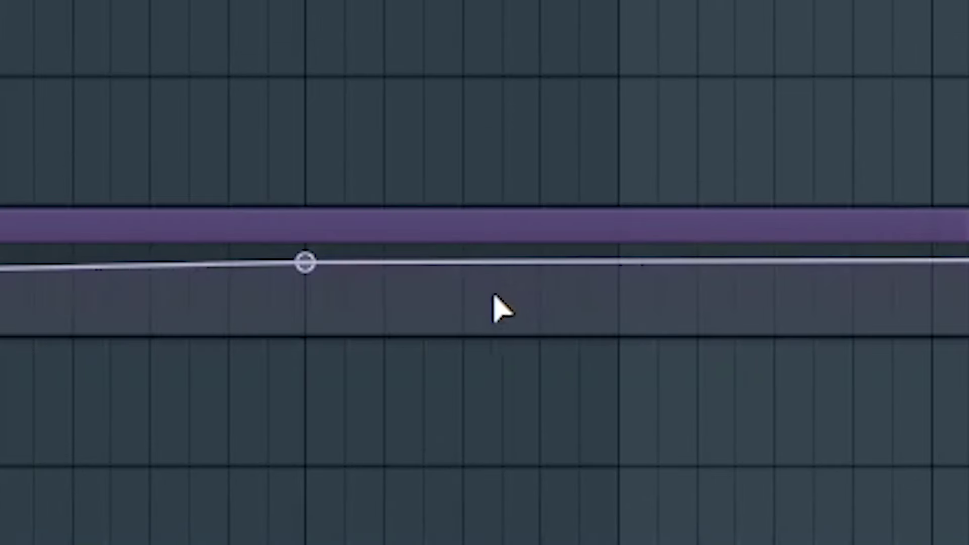
{"action": "left_click", "coordinate": [409, 341]}
{"action": "left_click", "coordinate": [536, 293]}
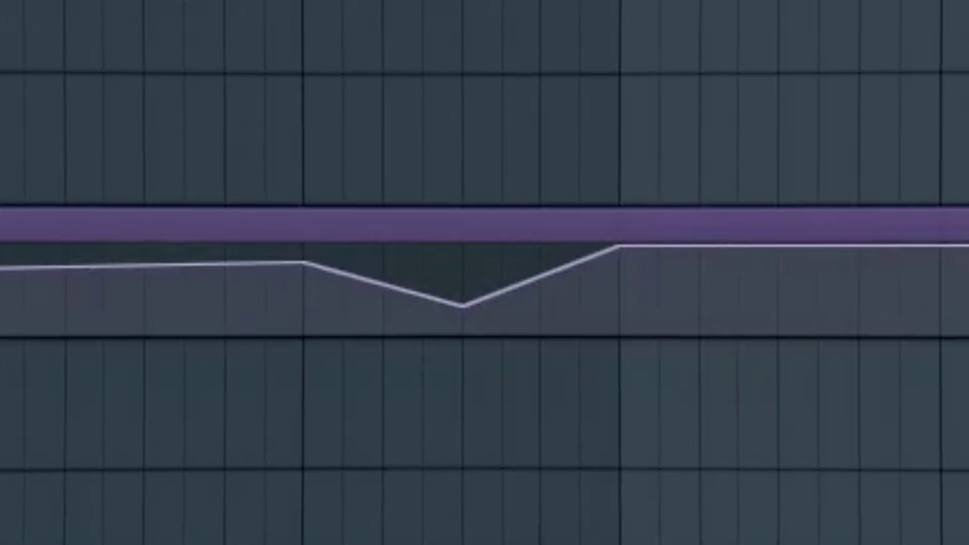
- Place Unit Rcrds - Long Drum Fill_125bpm_1 on Track 11 at bar 17 and time-stretch it to end at bar 25
{"action": "left_click_drag", "start_coordinate": [404, 136], "coordinate": [181, 354]}
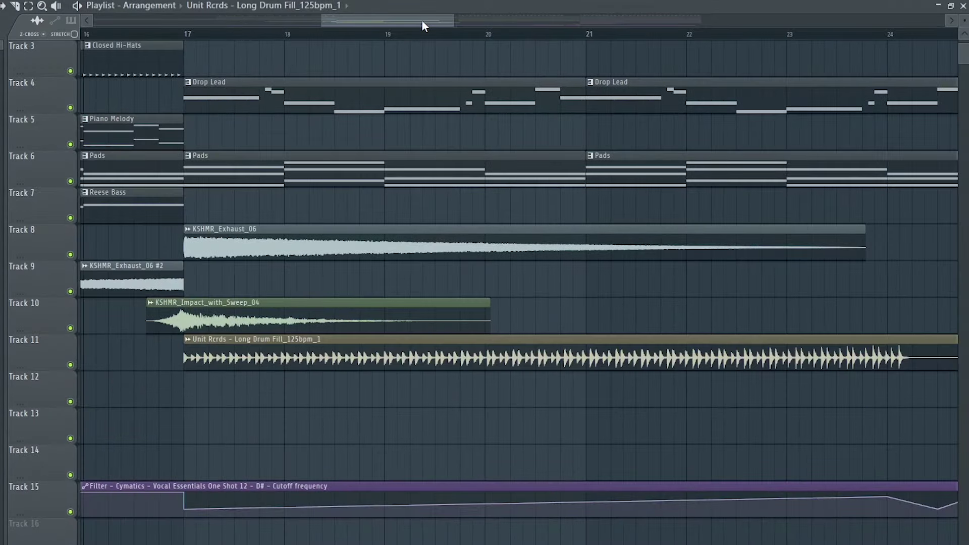
{"action": "left_click_drag", "start_coordinate": [422, 20], "coordinate": [430, 20]}
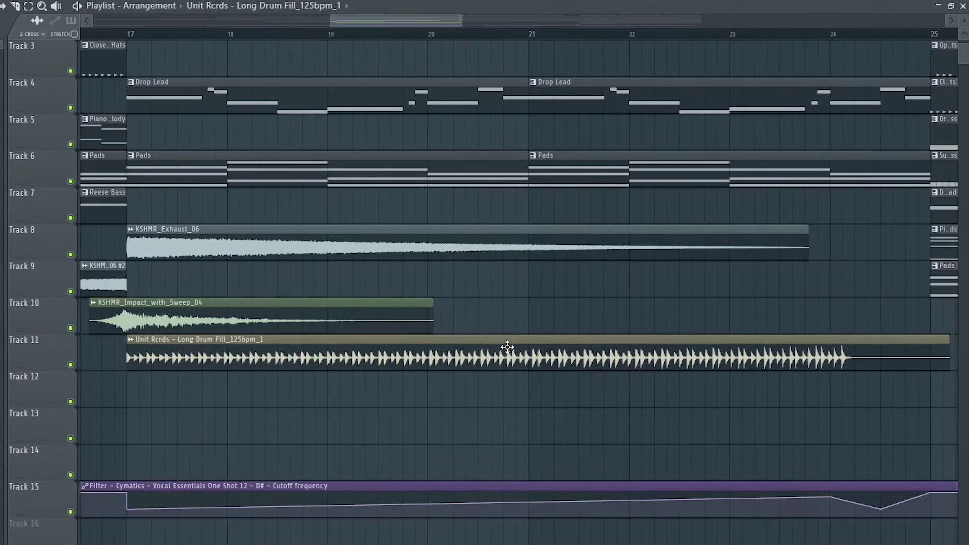
{"action": "double_click", "coordinate": [507, 346]}
{"action": "left_click", "coordinate": [260, 155]}
{"action": "left_click", "coordinate": [253, 187]}
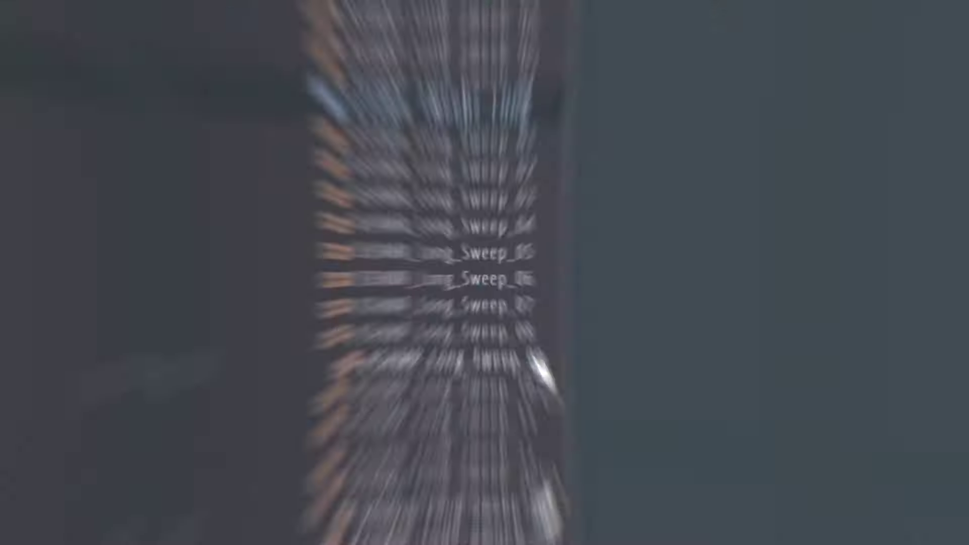
- Place KSHMR_Long_Sweep_09 on Track 12 under the drum fill so that it ends at bar 25
{"action": "left_click_drag", "start_coordinate": [540, 363], "coordinate": [306, 403]}
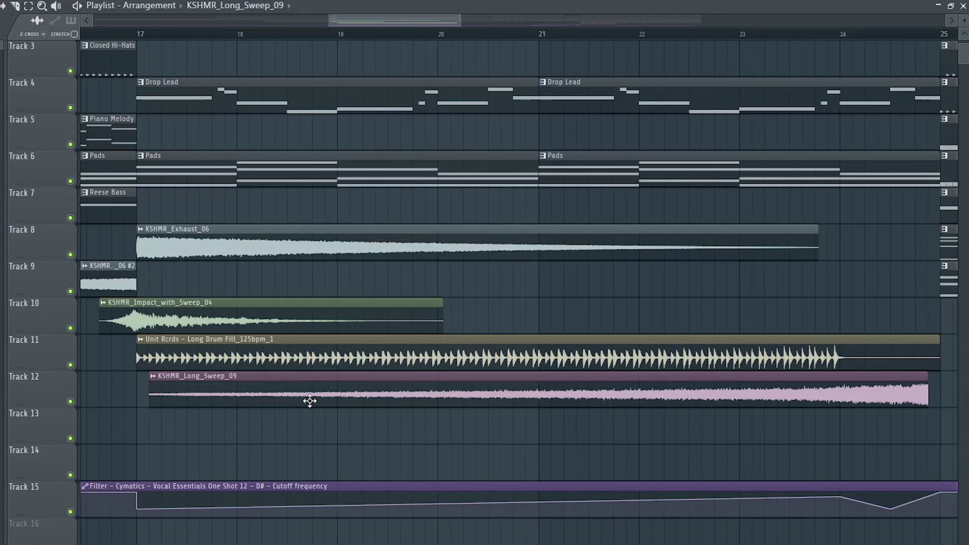
{"action": "left_click_drag", "start_coordinate": [310, 401], "coordinate": [320, 396]}
{"action": "double_click", "coordinate": [320, 395]}
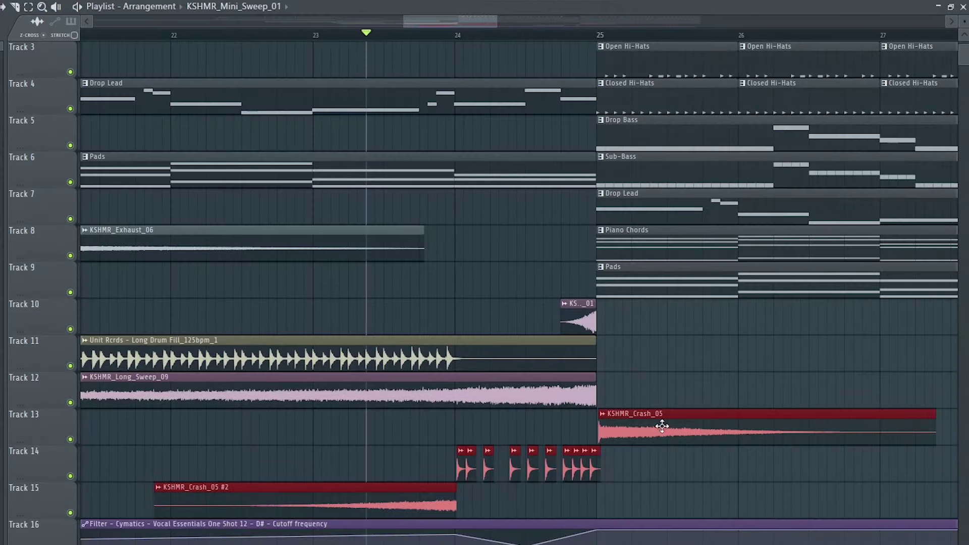
- Place Pads on Track 9 at bar 41 and repeat it through bar 56
{"action": "scroll", "coordinate": [485, 498], "scroll_direction": "up", "scroll_amount": 3, "text": "ctrl"}
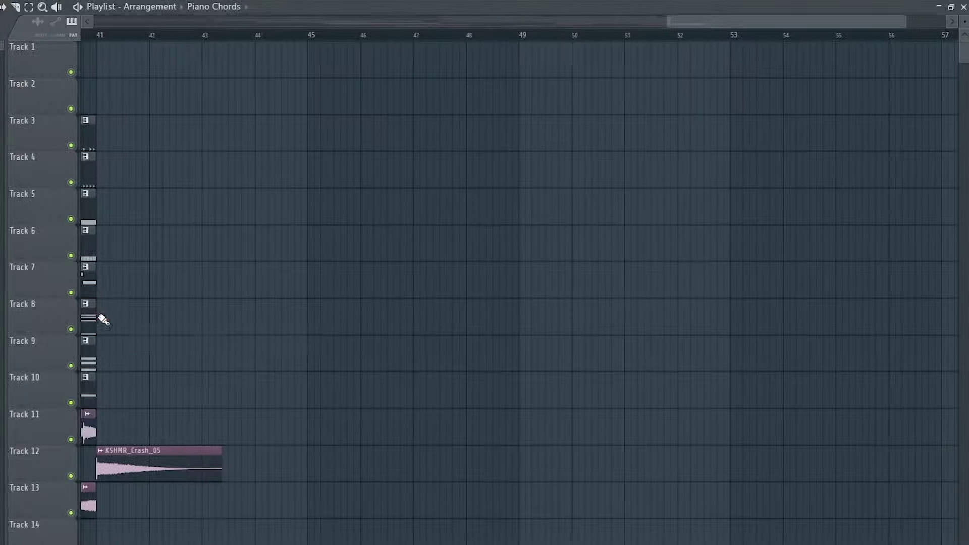
{"action": "left_click", "coordinate": [129, 357]}
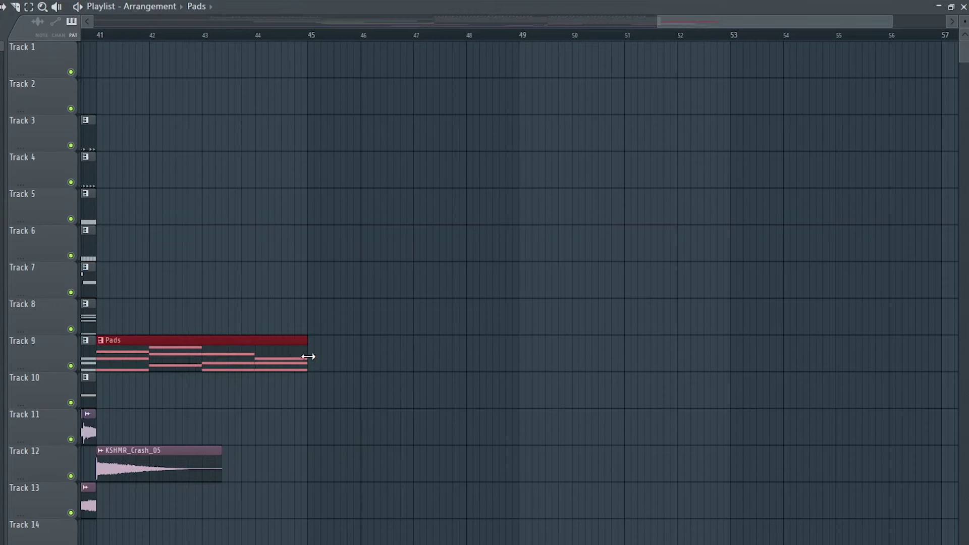
{"action": "left_click_drag", "start_coordinate": [308, 357], "coordinate": [742, 357]}
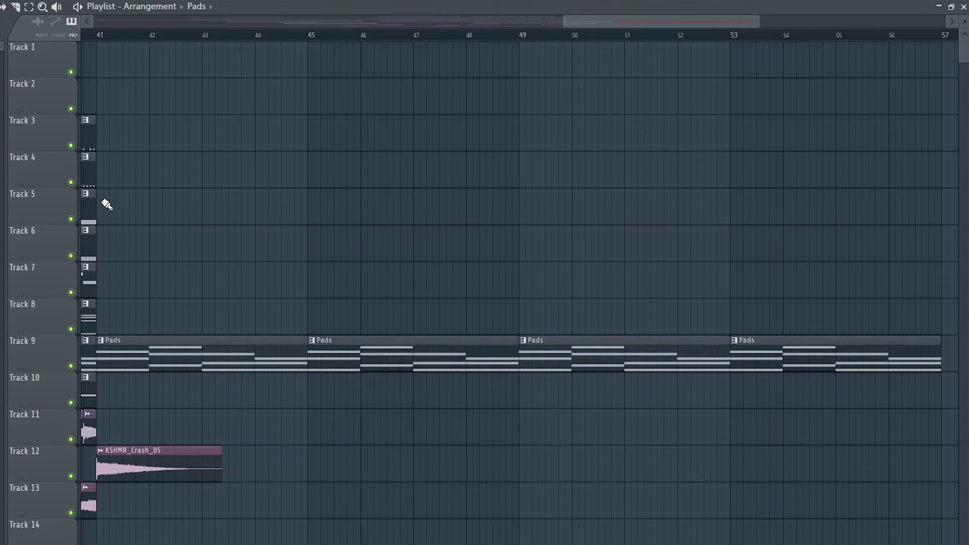
- Repeat the one-bar Open Hi-Hats and Closed Hi-Hats clips on Tracks 3 and 4 across bars 41 to 56
{"action": "key", "text": "ctrl+b"}
{"action": "key", "text": "ctrl+b"}
{"action": "key", "text": "ctrl+b"}
{"action": "key", "text": "ctrl+b"}
{"action": "key", "text": "ctrl+b"}
{"action": "key", "text": "ctrl+b"}
{"action": "key", "text": "ctrl+b"}
{"action": "key", "text": "ctrl+b"}
{"action": "key", "text": "ctrl+b"}
{"action": "key", "text": "ctrl+b"}
{"action": "key", "text": "ctrl+b"}
{"action": "key", "text": "ctrl+b"}
{"action": "key", "text": "ctrl+b"}
{"action": "key", "text": "ctrl+b"}
{"action": "key", "text": "ctrl+b"}
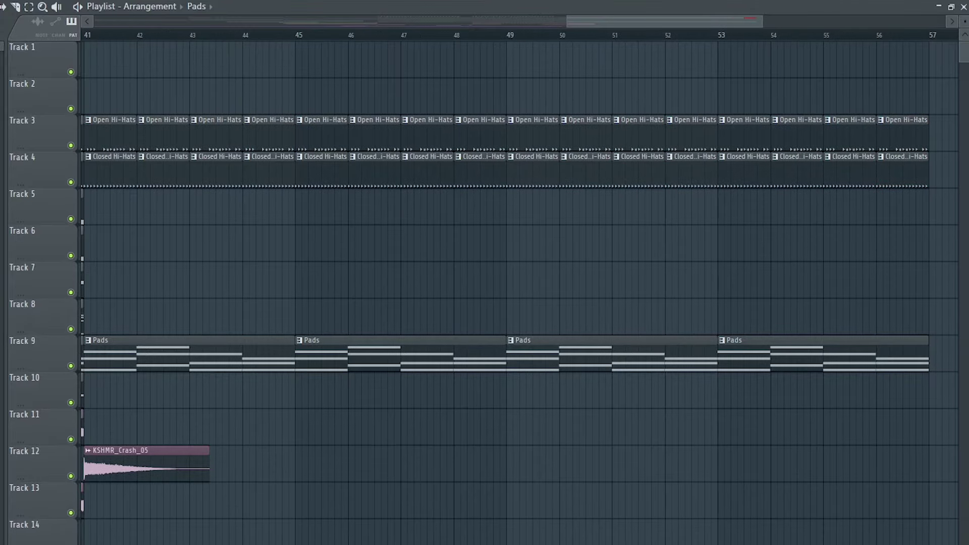
- Fill bars 41 to 56 of Track 14 with Reese Bass, and add Piano Melody with one duplicate on Track 8 in the section's second half
{"action": "left_click_drag", "start_coordinate": [7, 245], "coordinate": [249, 534]}
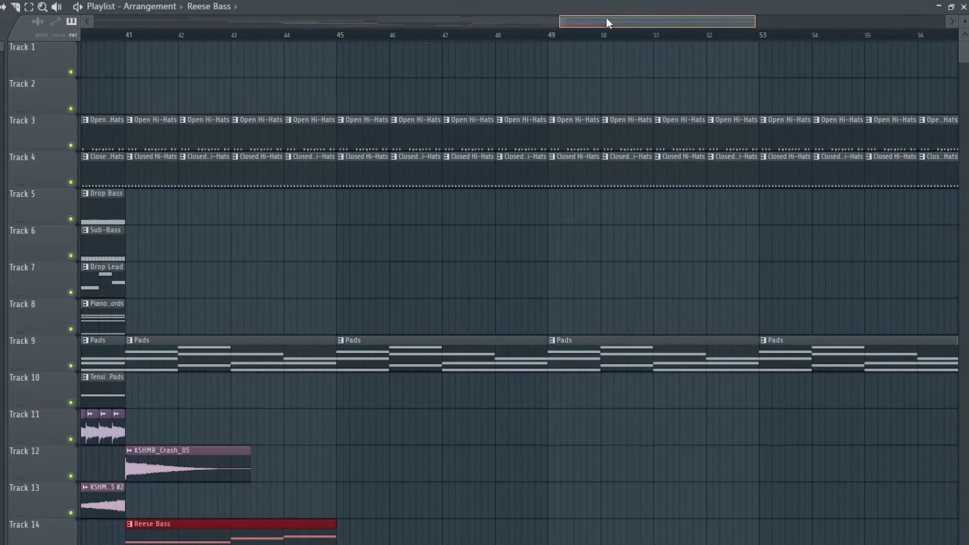
{"action": "left_click_drag", "start_coordinate": [605, 22], "coordinate": [612, 22]}
{"action": "key", "text": "ctrl+b"}
{"action": "key", "text": "ctrl+b"}
{"action": "key", "text": "ctrl+b"}
{"action": "left_click_drag", "start_coordinate": [7, 232], "coordinate": [550, 323]}
{"action": "key", "text": "ctrl+b"}
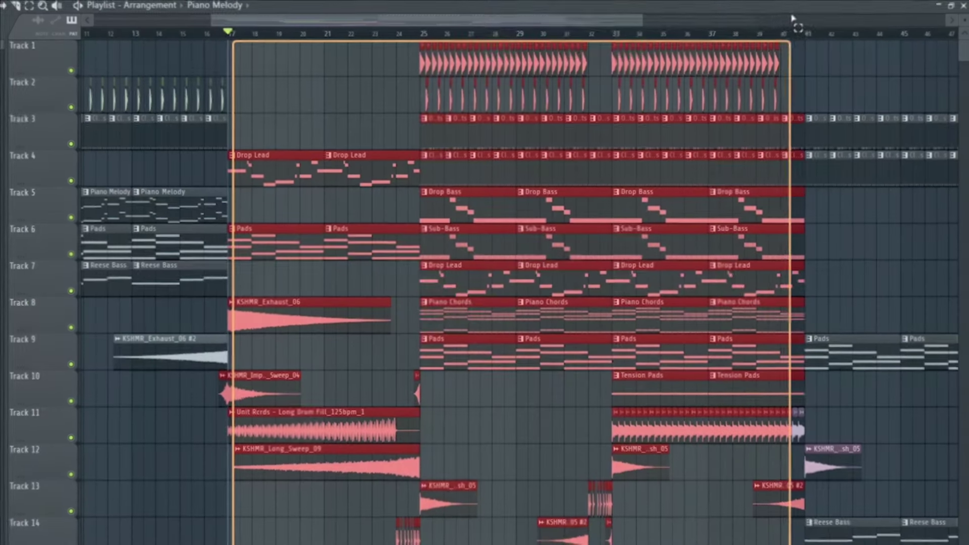
- Copy the build-up and drop from bars 17 to 40 to bar 57, and move the overlapping KSHMR_Exhaust_06 #2 to Track 13, keeping Pads on Track 9
{"action": "left_click", "coordinate": [177, 351]}
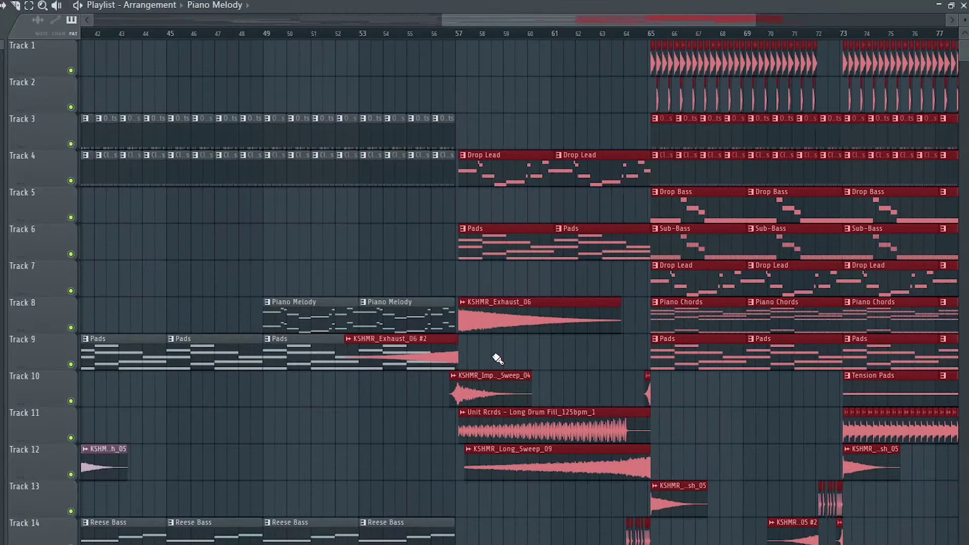
{"action": "scroll", "coordinate": [494, 343], "scroll_direction": "up", "scroll_amount": 5}
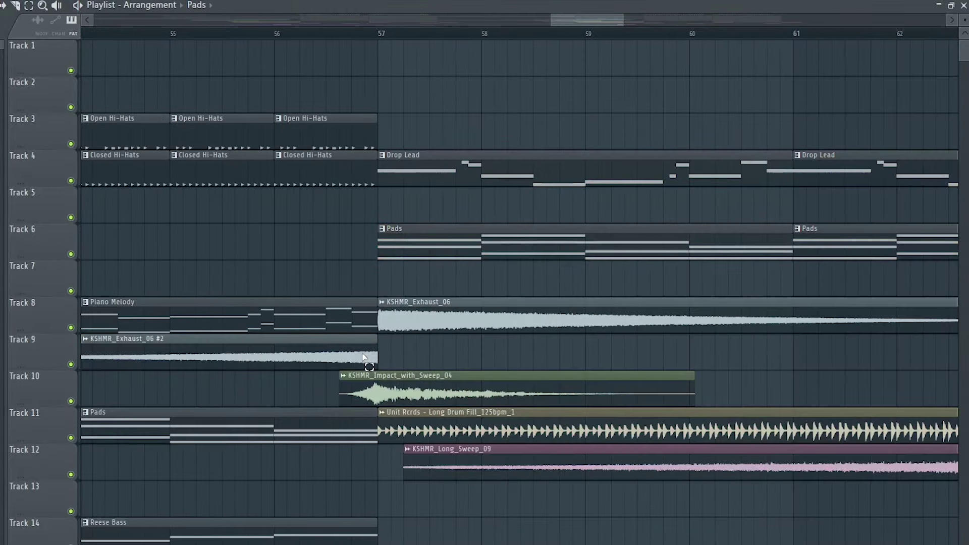
{"action": "left_click_drag", "start_coordinate": [364, 357], "coordinate": [290, 500]}
{"action": "left_click_drag", "start_coordinate": [274, 429], "coordinate": [274, 353]}
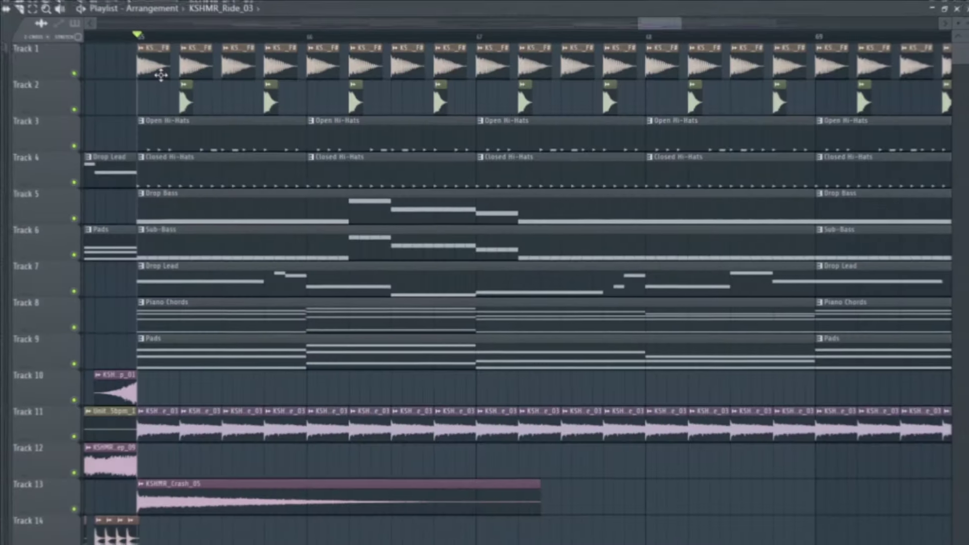
- Delete the kick, clap and hi-hat clips in bar 65 and trim the starts of Drop Bass, Sub-Bass, Piano Chords and Pads to near bar 66
{"action": "right_click", "coordinate": [158, 60]}
{"action": "right_click", "coordinate": [181, 96]}
{"action": "mouse_move", "coordinate": [188, 192]}
{"action": "left_mouse_down"}
{"action": "mouse_move", "coordinate": [199, 242]}
{"action": "mouse_move", "coordinate": [195, 192]}
{"action": "left_mouse_up"}
{"action": "left_click_drag", "start_coordinate": [210, 151], "coordinate": [218, 229]}
{"action": "left_click_drag", "start_coordinate": [207, 353], "coordinate": [205, 321]}
{"action": "left_click_drag", "start_coordinate": [134, 323], "coordinate": [295, 327]}
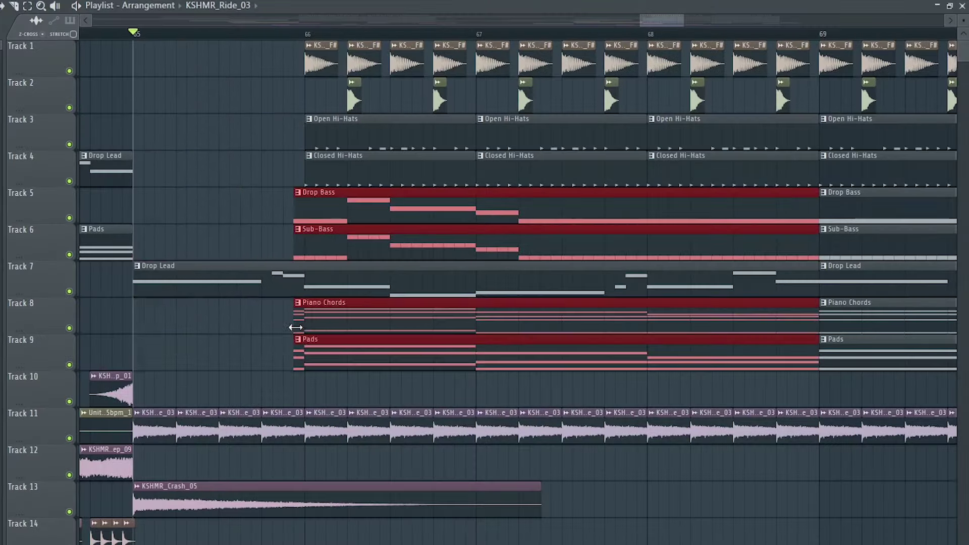
- Create an automation clip for the Swing of LFOTool on Cymatics Vocal Essentials One Shot 12 and add points to its curve across bar 65
{"action": "scroll", "coordinate": [223, 135], "scroll_direction": "down", "scroll_amount": 1}
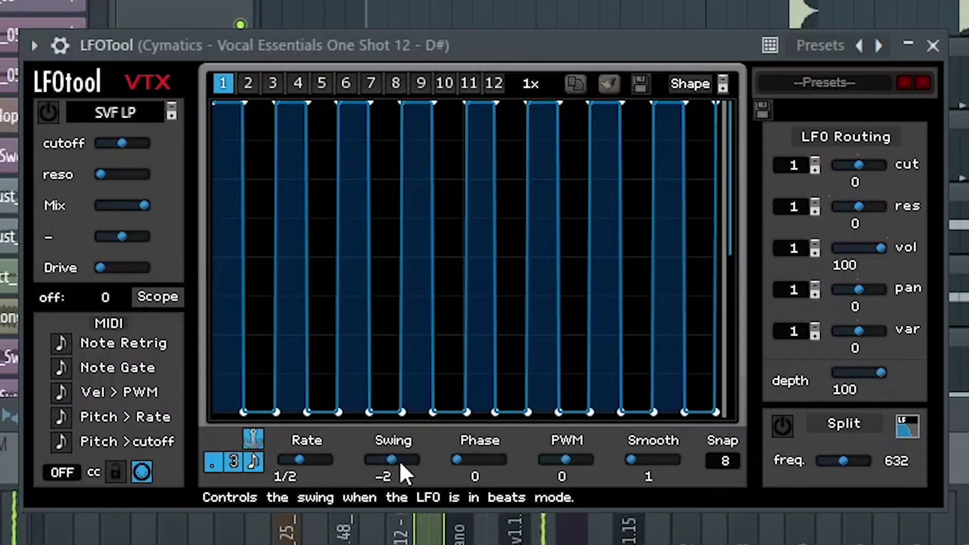
{"action": "left_click", "coordinate": [238, 43]}
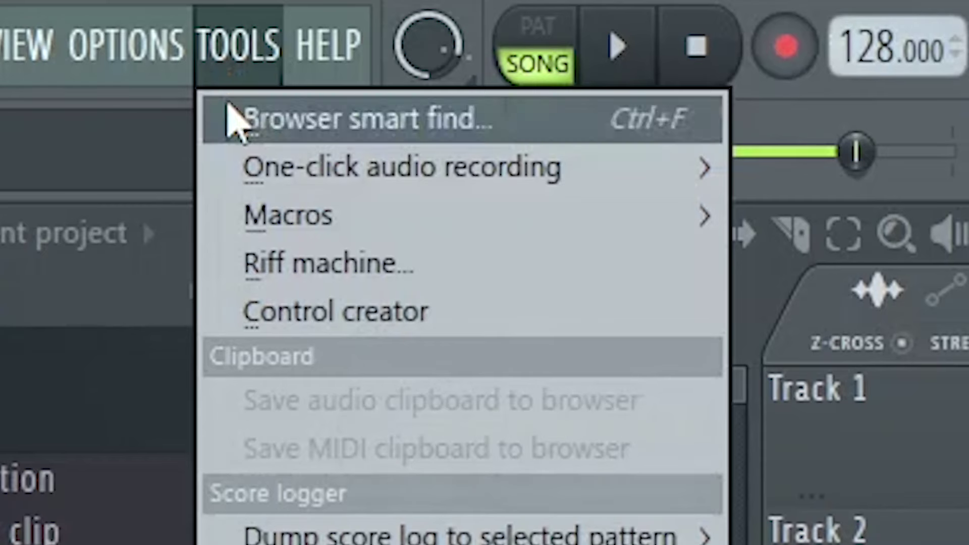
{"action": "mouse_move", "coordinate": [430, 210]}
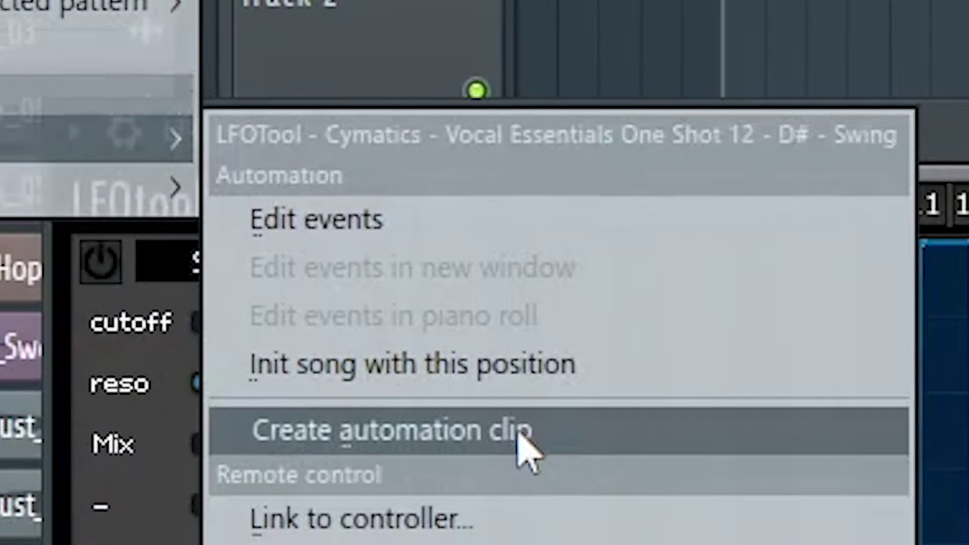
{"action": "left_click", "coordinate": [525, 445]}
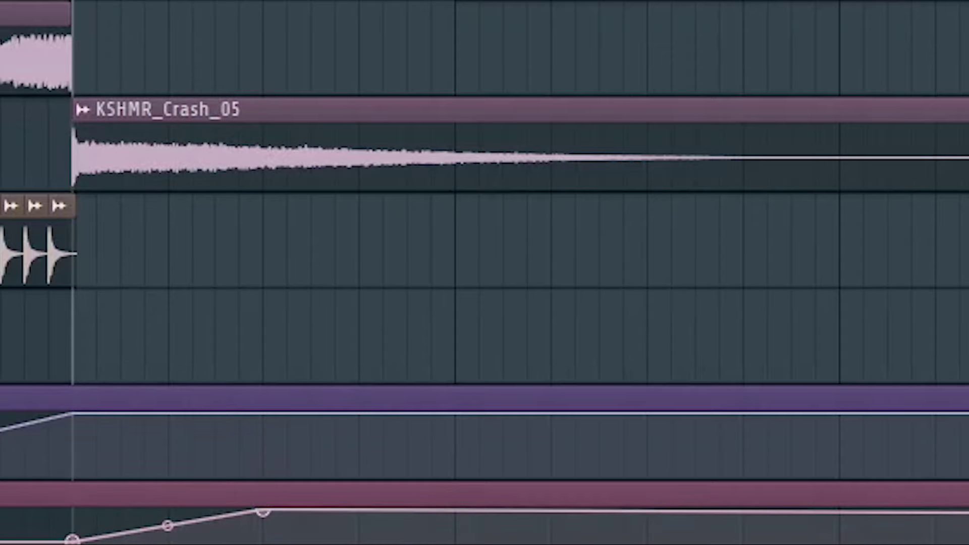
{"action": "right_click", "coordinate": [359, 528]}
{"action": "right_click", "coordinate": [455, 539]}
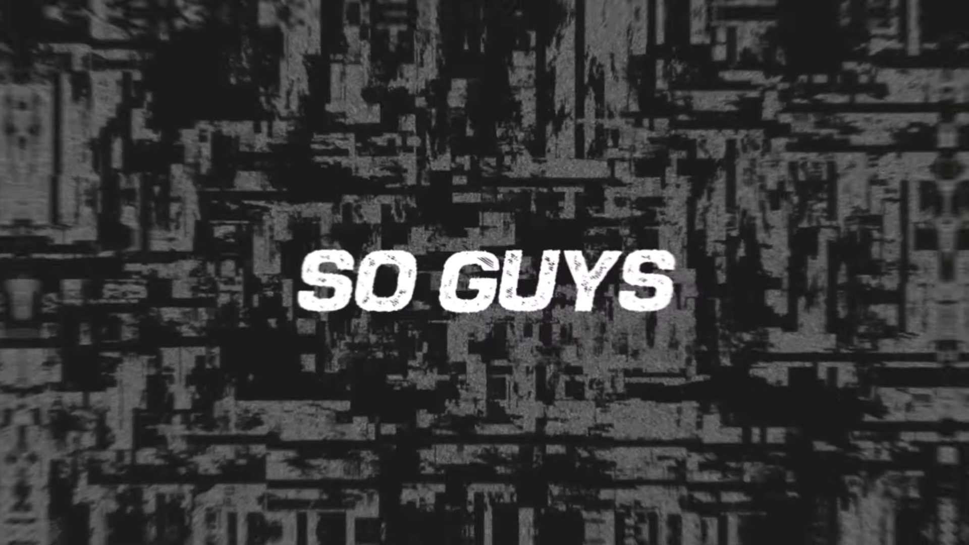